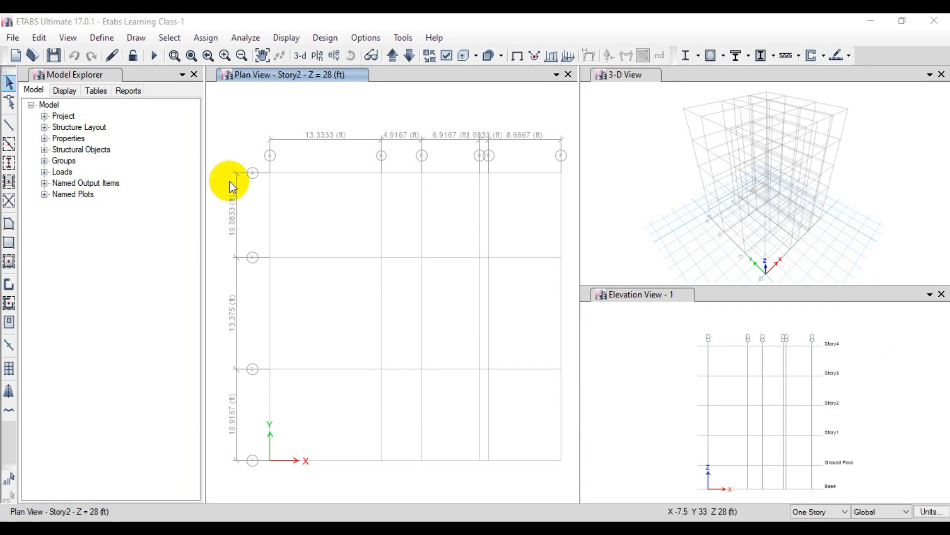
Step: Start adding a new material to the model's material definitions
{"action": "left_click", "coordinate": [100, 37]}
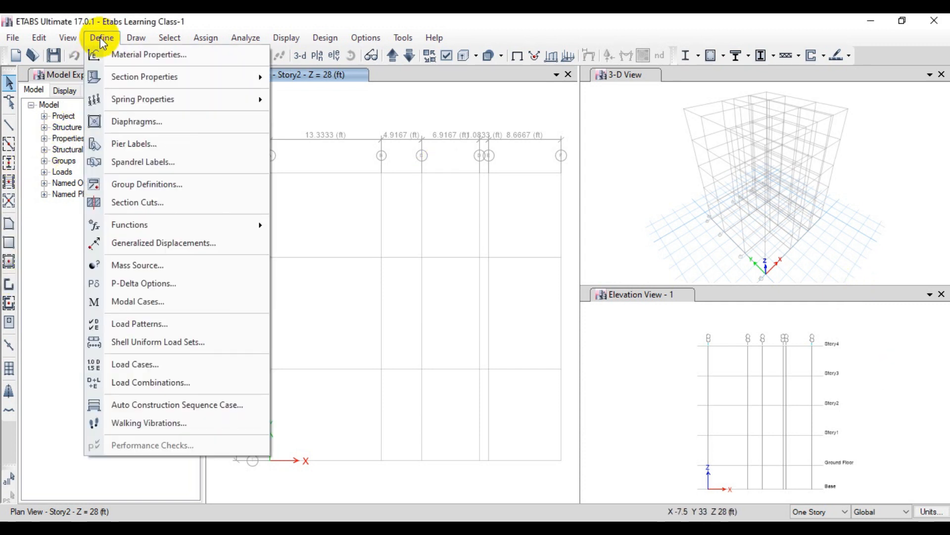
{"action": "left_click", "coordinate": [111, 58]}
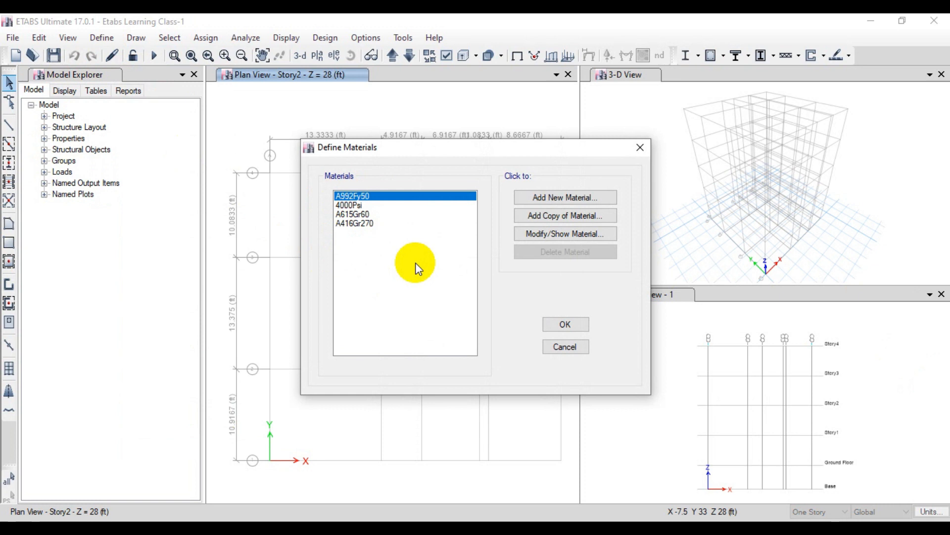
{"action": "left_click", "coordinate": [545, 198]}
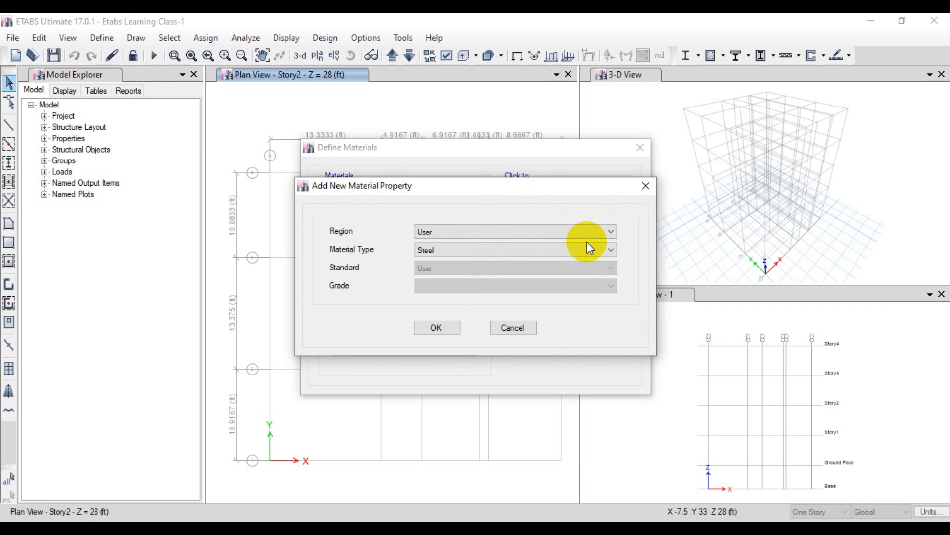
Step: Try India and Europe as the new material's region and set the region back to User
{"action": "left_click", "coordinate": [518, 230]}
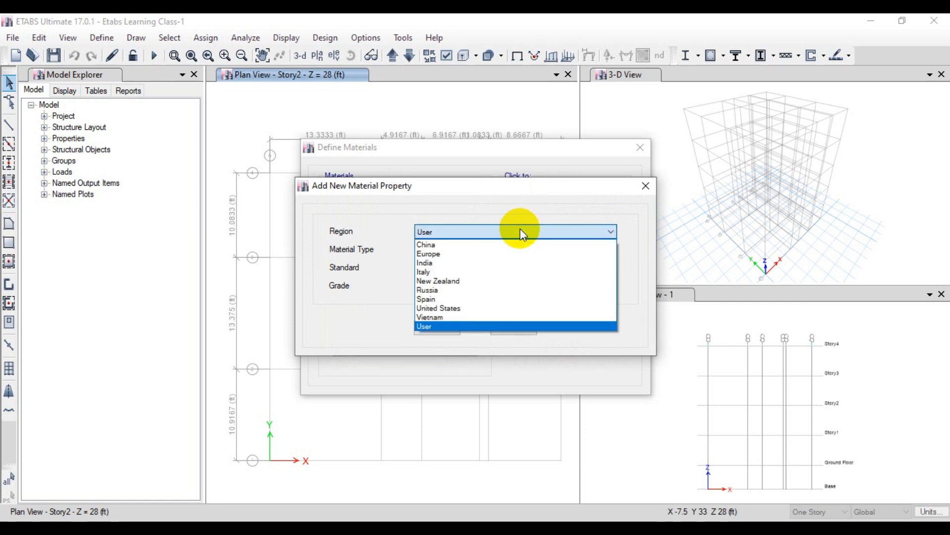
{"action": "left_click", "coordinate": [501, 262]}
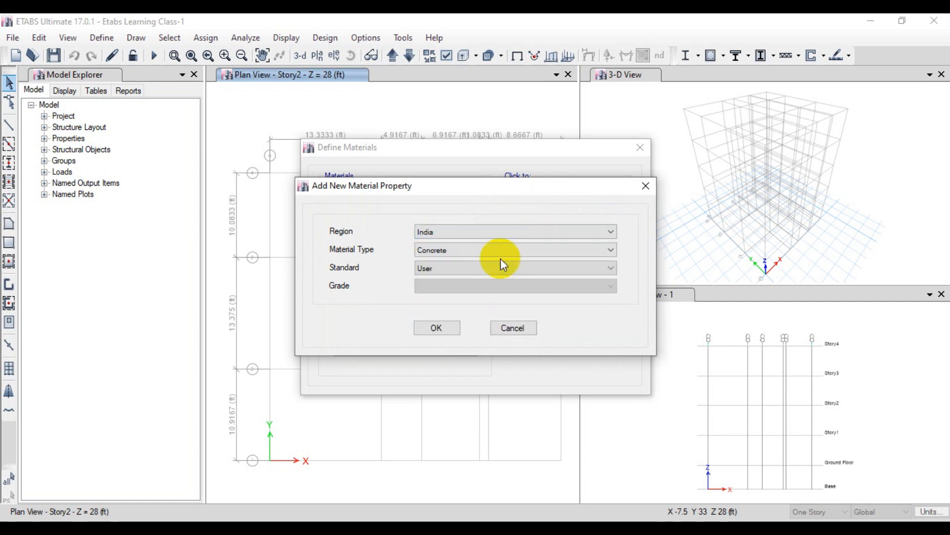
{"action": "left_click", "coordinate": [461, 229]}
{"action": "left_click", "coordinate": [458, 251]}
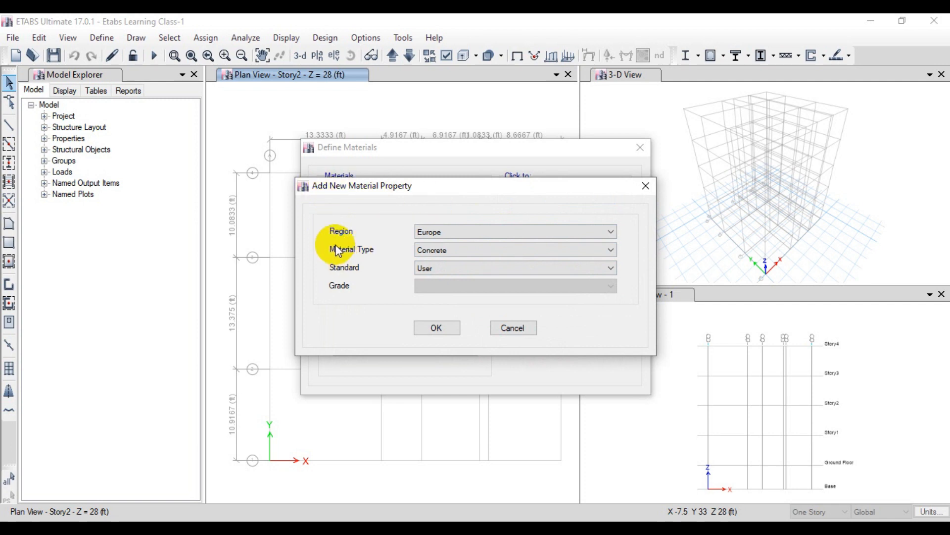
{"action": "left_click", "coordinate": [434, 232]}
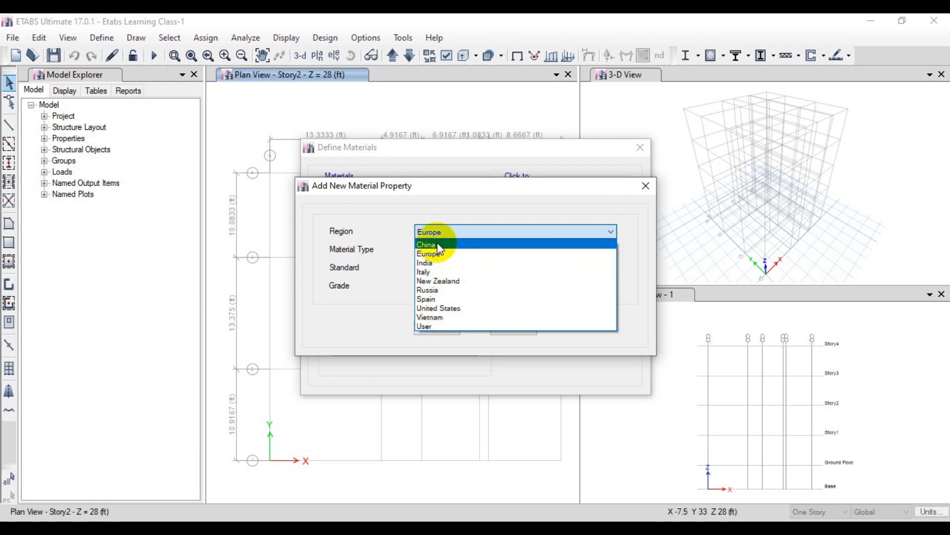
{"action": "left_click", "coordinate": [443, 326]}
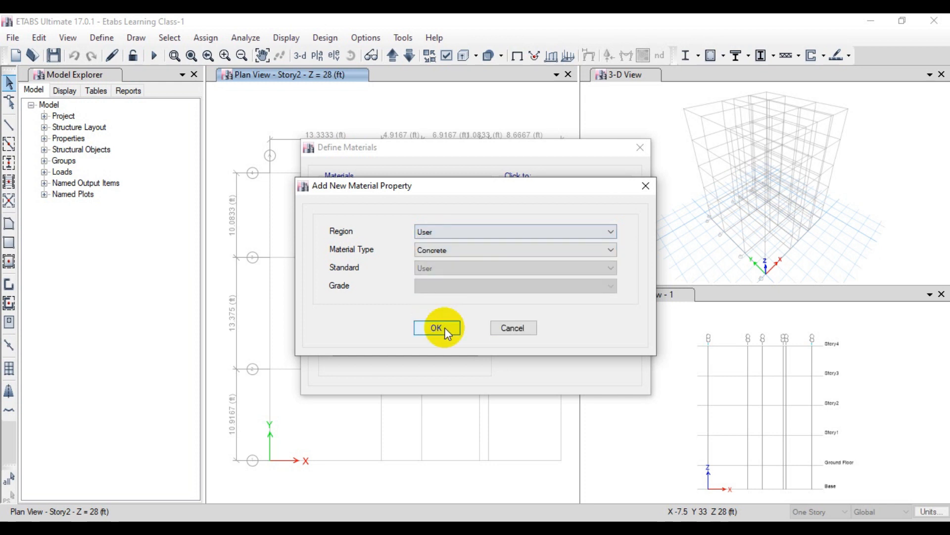
Step: Try the United States region with Aluminum as the material type and list the available ASTM grades
{"action": "left_click", "coordinate": [465, 239]}
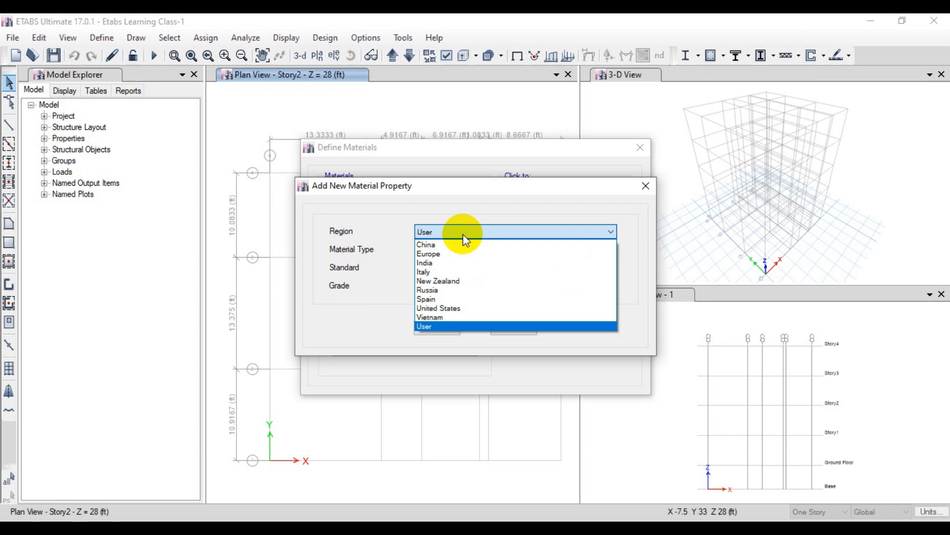
{"action": "left_click", "coordinate": [456, 307]}
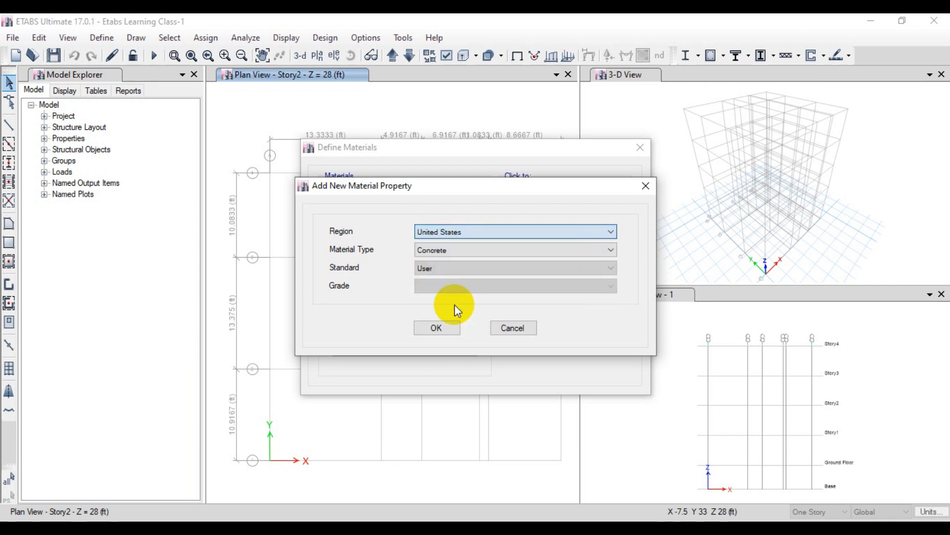
{"action": "left_click", "coordinate": [463, 251]}
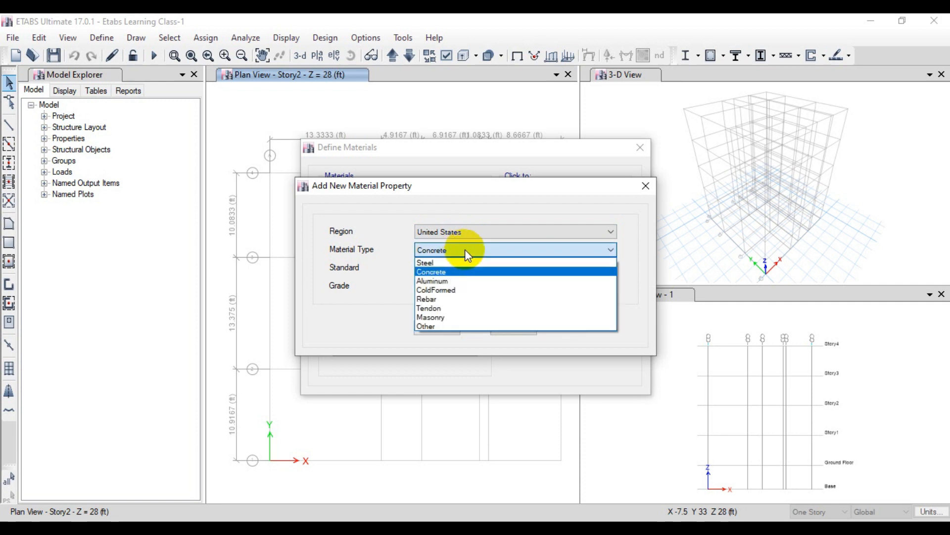
{"action": "left_click", "coordinate": [454, 281]}
{"action": "left_click", "coordinate": [456, 268]}
{"action": "left_click", "coordinate": [446, 286]}
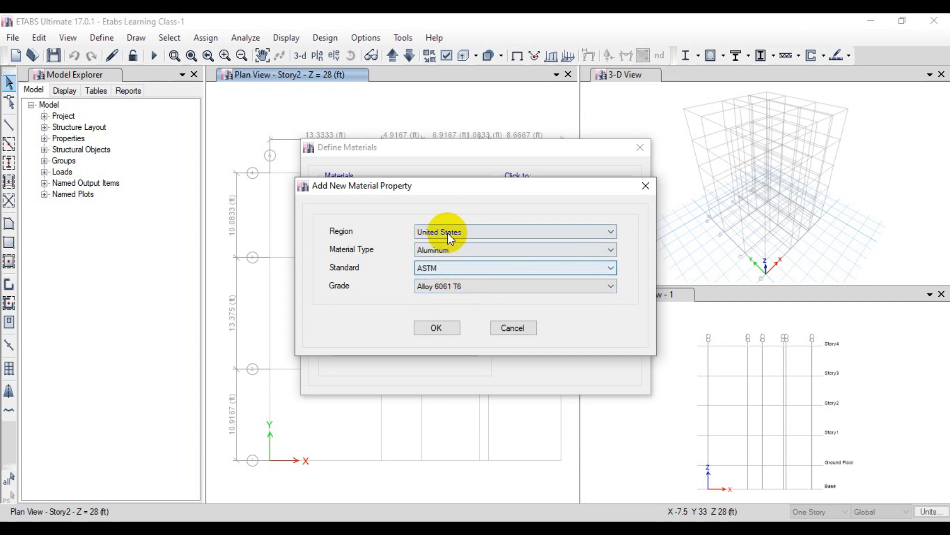
{"action": "left_click", "coordinate": [426, 288]}
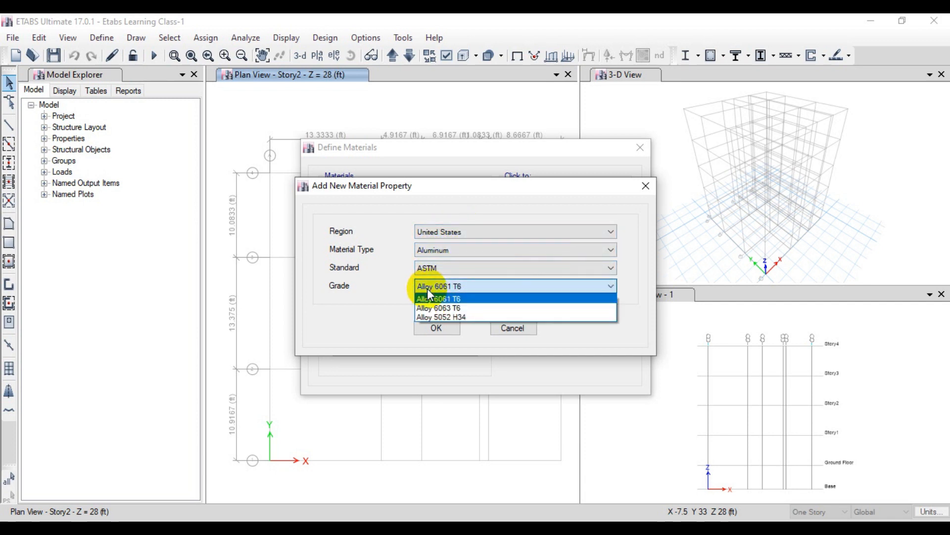
Step: Try Concrete as the United States material type with the Customary standard and list its grades
{"action": "left_click", "coordinate": [451, 251]}
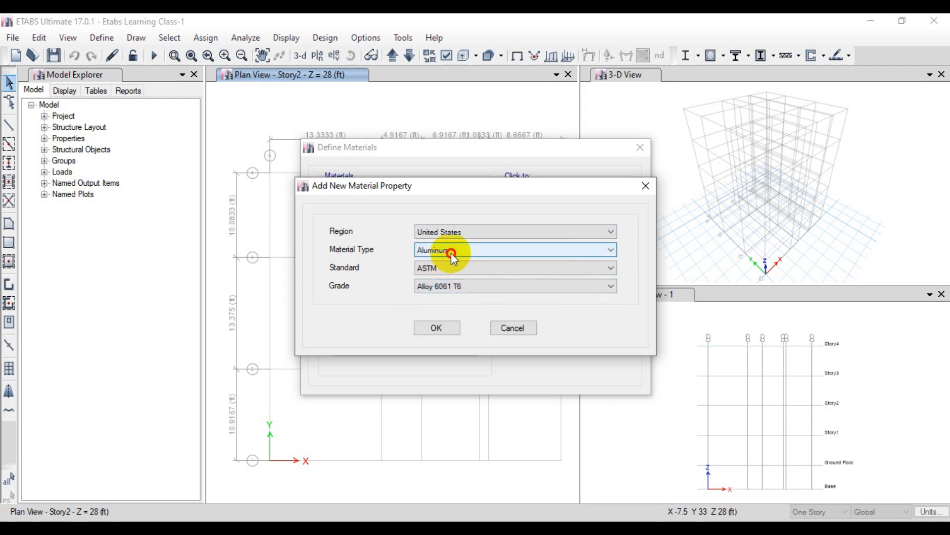
{"action": "left_click", "coordinate": [450, 251]}
{"action": "left_click", "coordinate": [452, 272]}
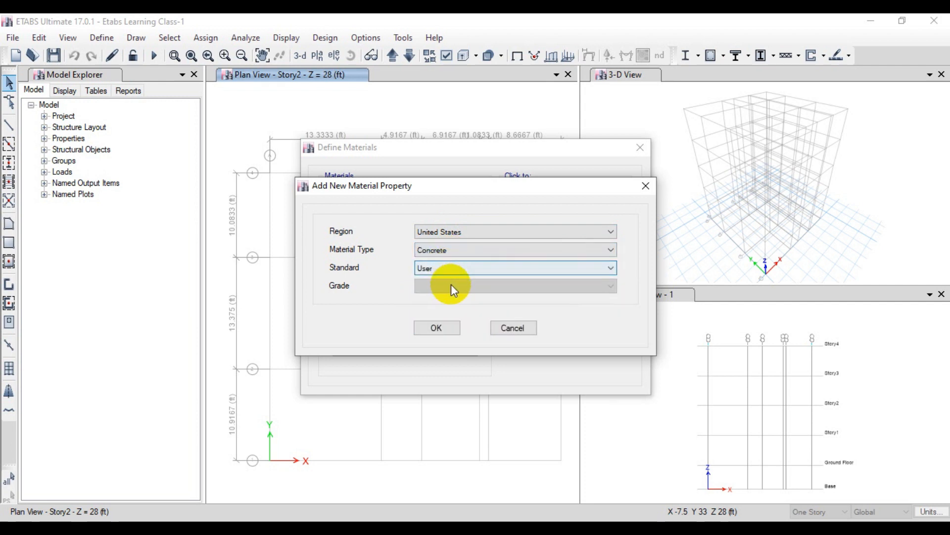
{"action": "left_click", "coordinate": [459, 269]}
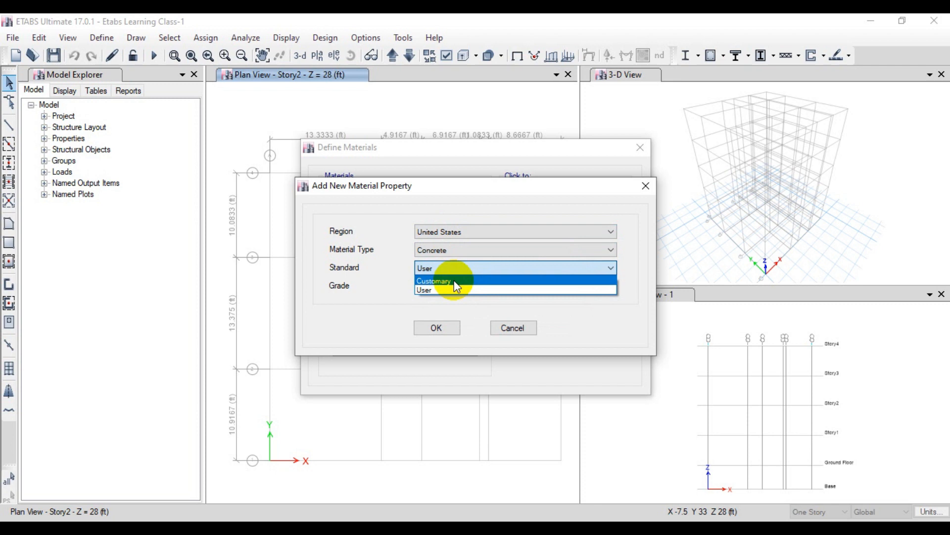
{"action": "left_click", "coordinate": [453, 280]}
{"action": "left_click", "coordinate": [453, 285]}
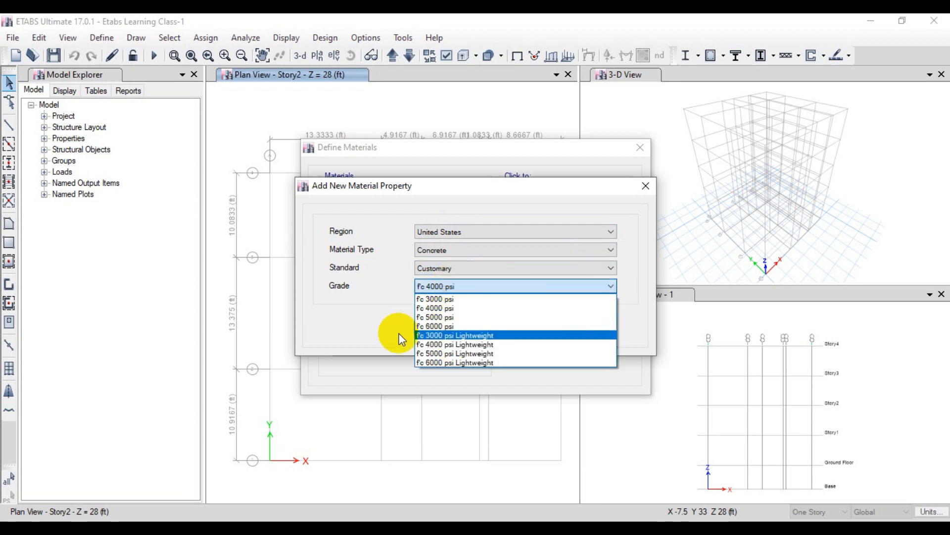
{"action": "left_click", "coordinate": [461, 216]}
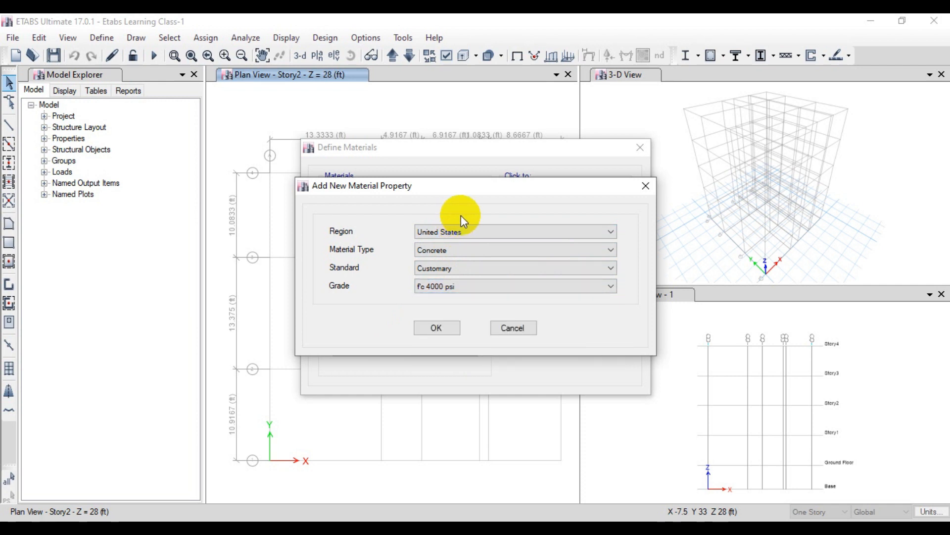
Step: Create the new material with region User and material type Concrete
{"action": "left_click", "coordinate": [462, 231]}
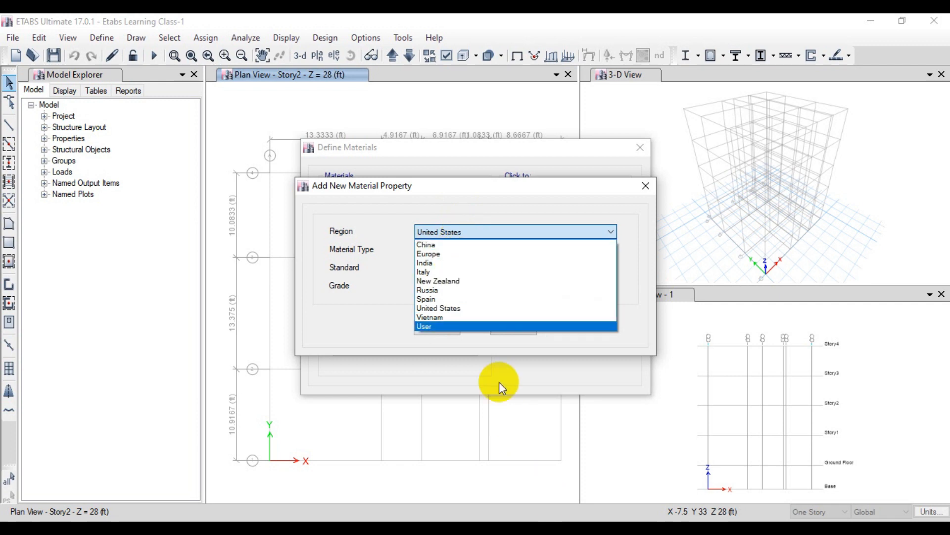
{"action": "left_click", "coordinate": [482, 326]}
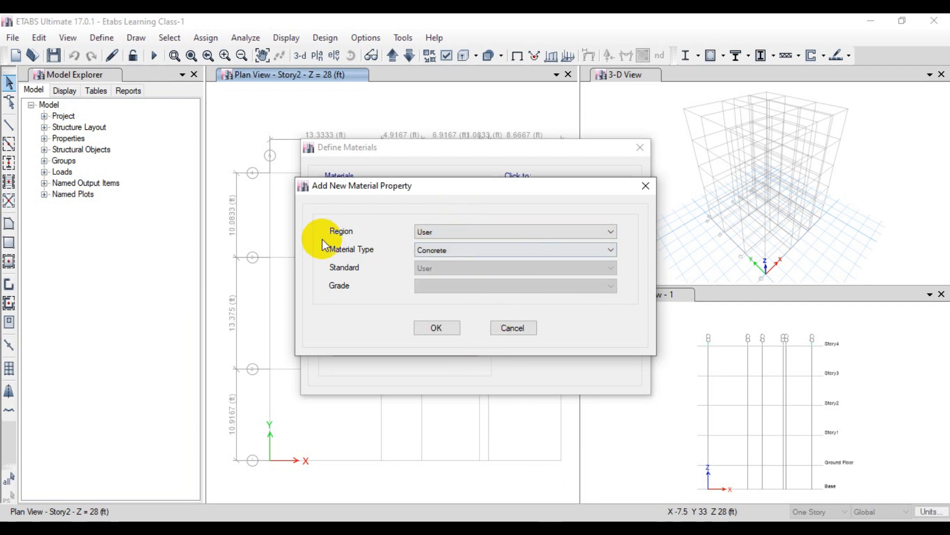
{"action": "left_click", "coordinate": [419, 250]}
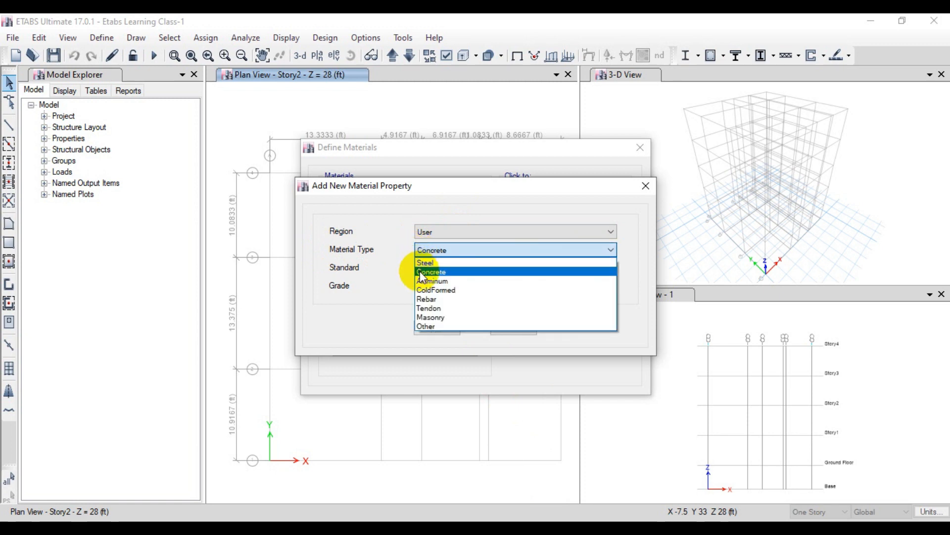
{"action": "left_click", "coordinate": [420, 273]}
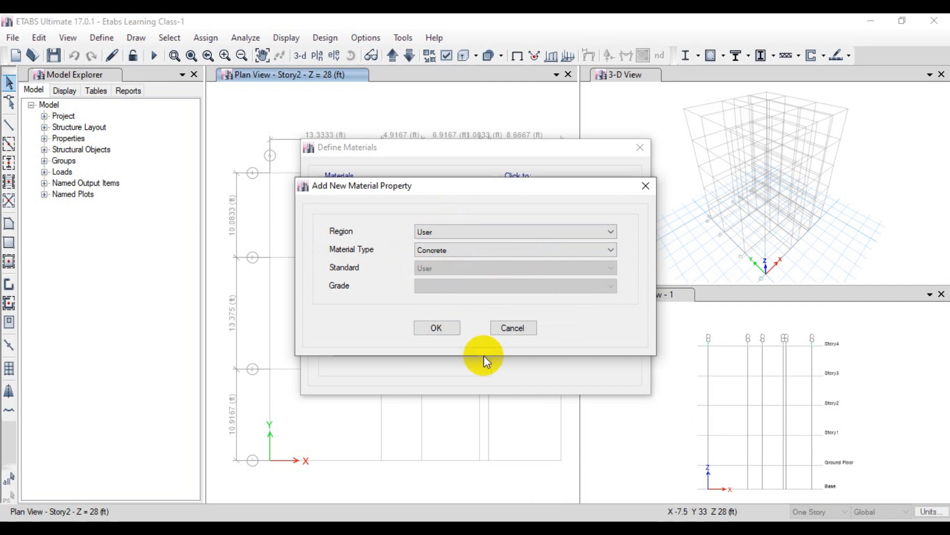
{"action": "left_click", "coordinate": [452, 329]}
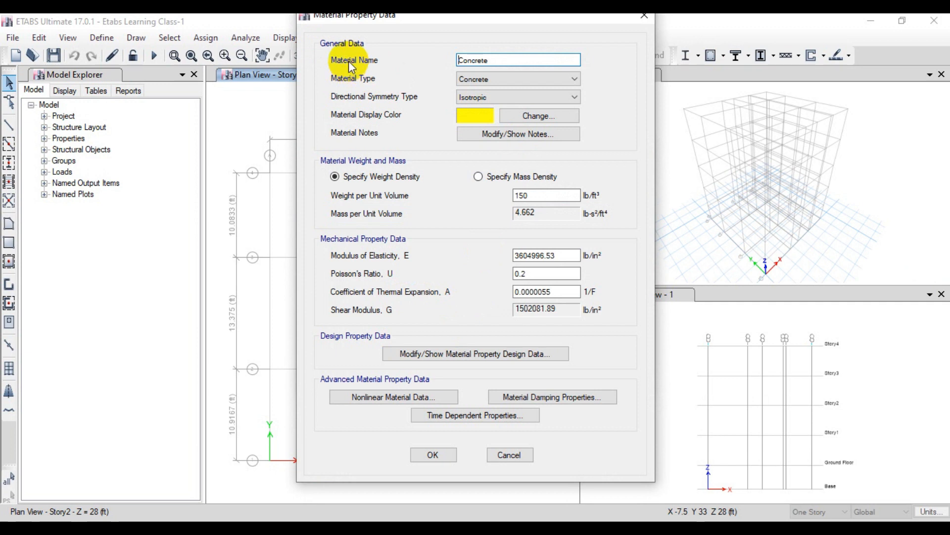
Step: Name the new material Beam Conc f'c = 3000 psi
{"action": "left_click_drag", "start_coordinate": [492, 61], "coordinate": [450, 55]}
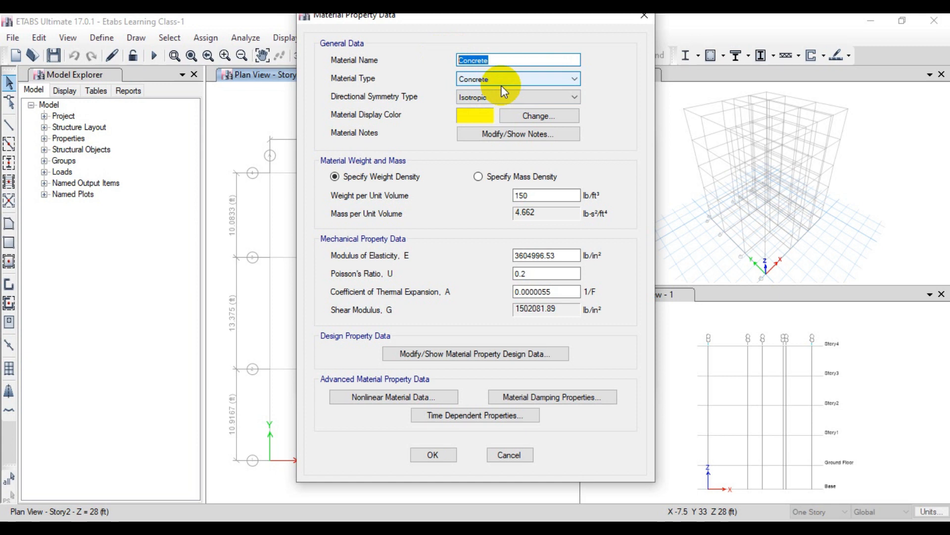
{"action": "type", "text": "N"}
{"action": "key", "text": "BackSpace"}
{"action": "type", "text": "Beam Con"}
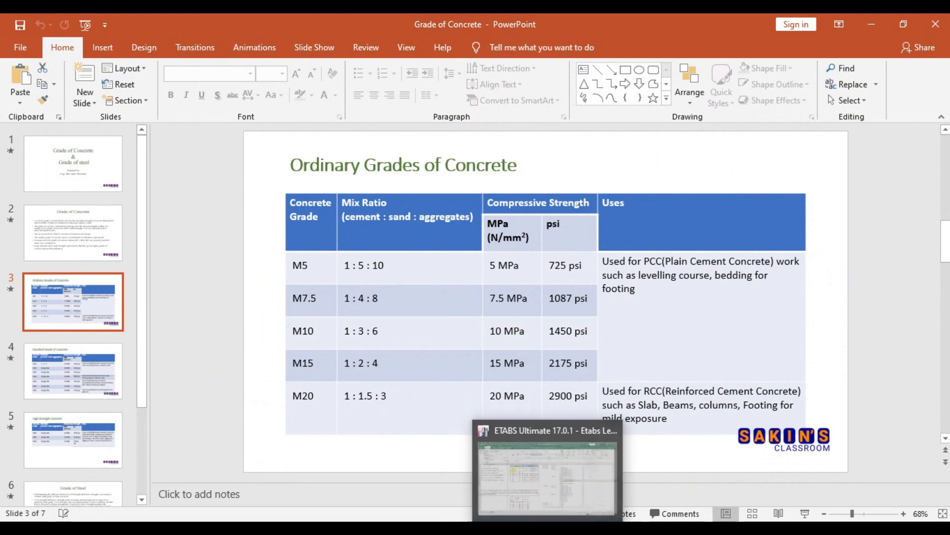
{"action": "left_click", "coordinate": [530, 528]}
{"action": "left_click", "coordinate": [504, 59]}
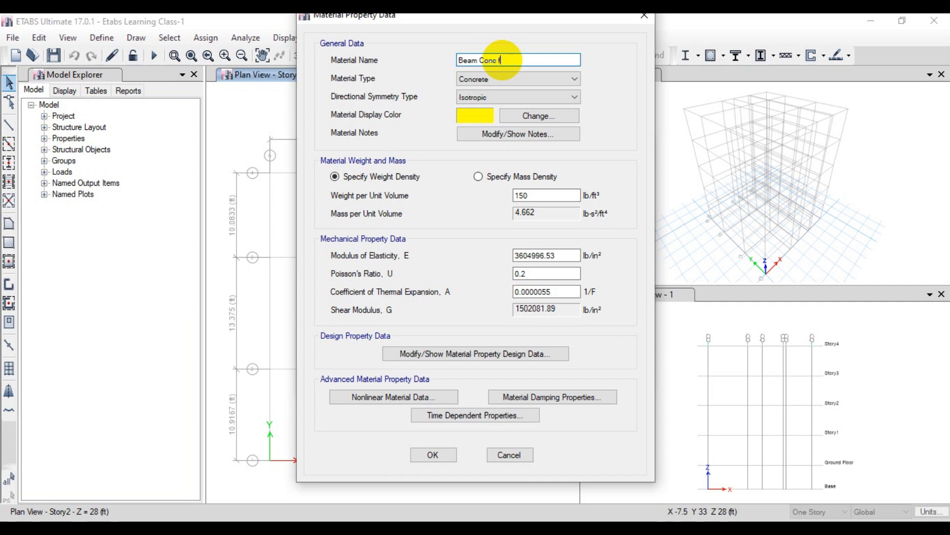
{"action": "type", "text": "f'c = 3000 psi"}
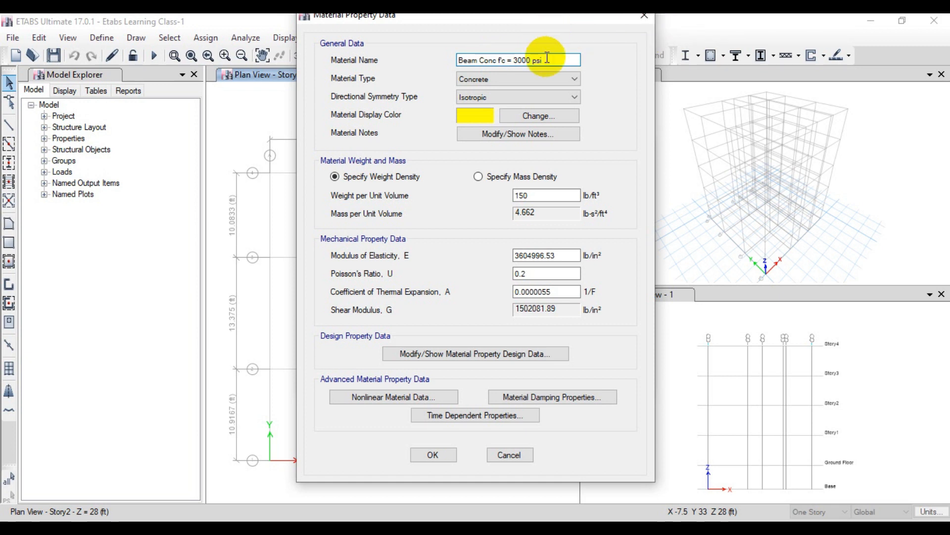
{"action": "key", "text": "Tab"}
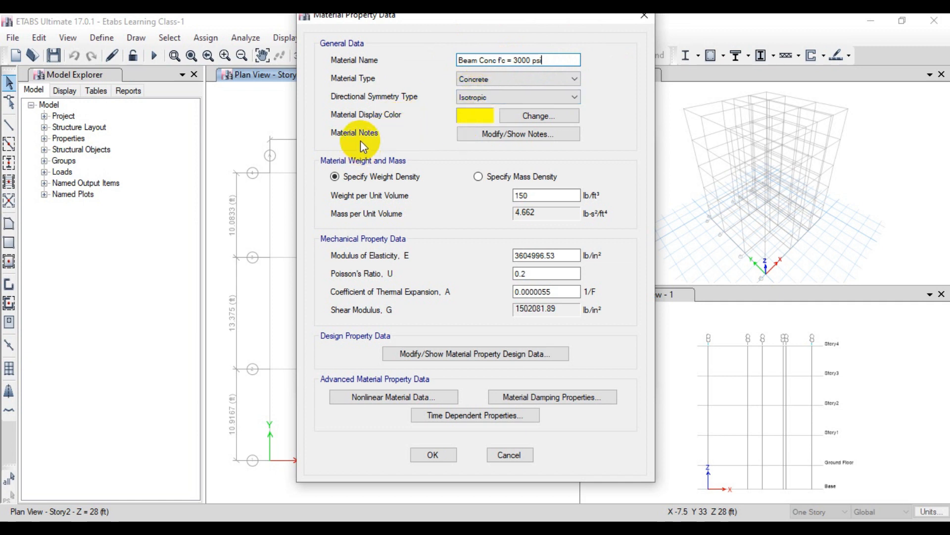
Step: View the material notes without adding any, and switch the density specification to mass density and back to weight density
{"action": "left_click", "coordinate": [476, 140]}
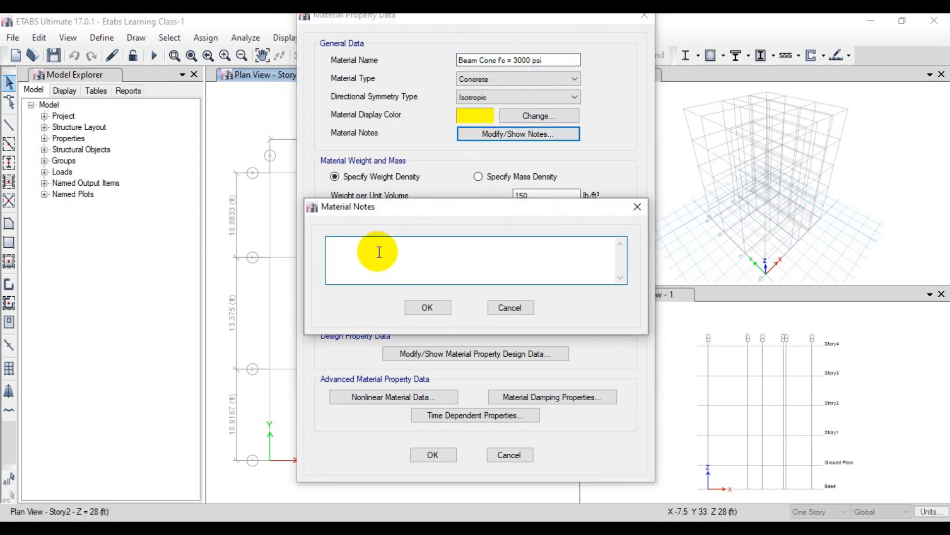
{"action": "left_click", "coordinate": [426, 308]}
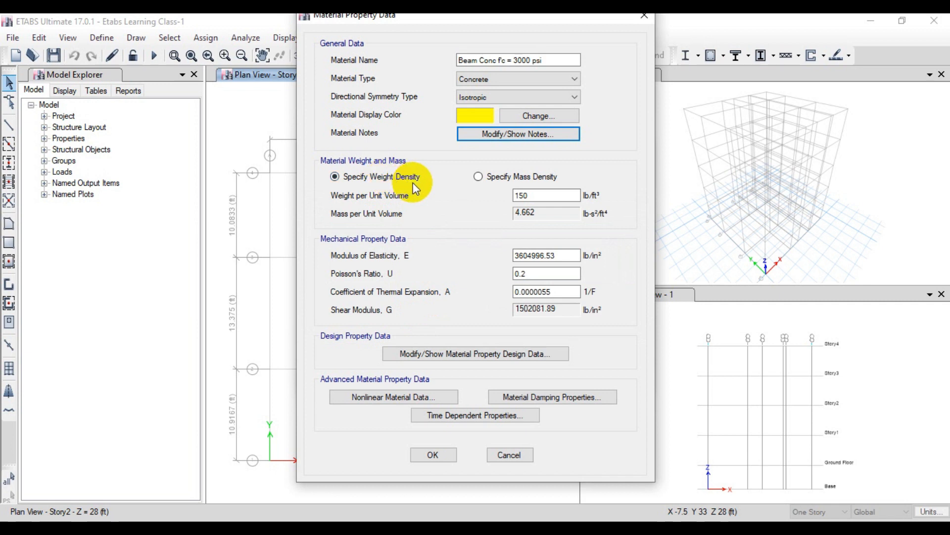
{"action": "left_click", "coordinate": [489, 181]}
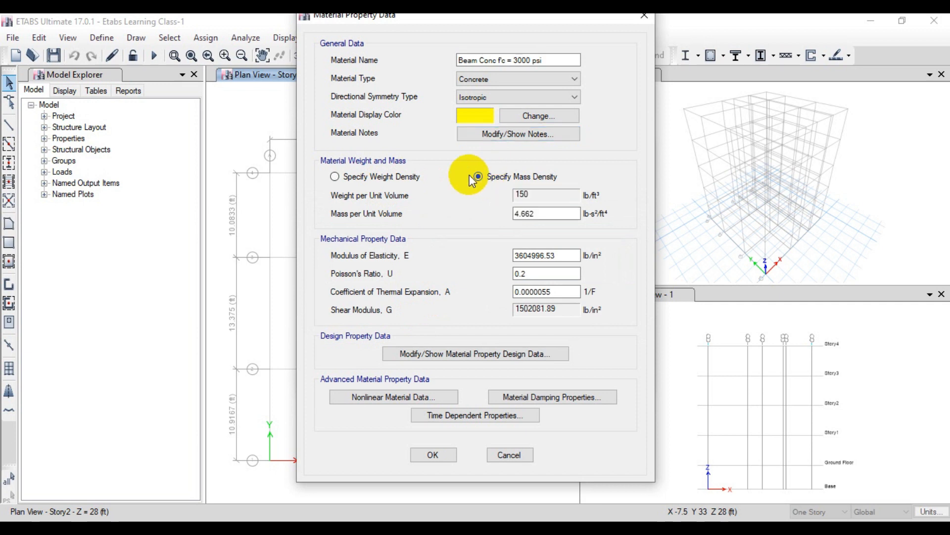
{"action": "left_click", "coordinate": [383, 184]}
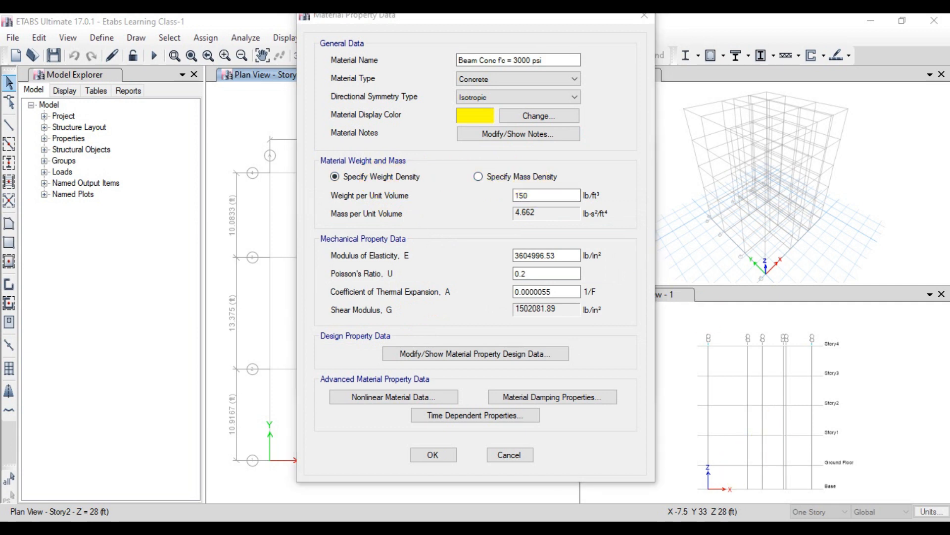
Step: Check the typical, lightweight and high-density concrete weights in the reference image and return to the material data
{"action": "mouse_move", "coordinate": [562, 528]}
{"action": "left_click", "coordinate": [614, 472]}
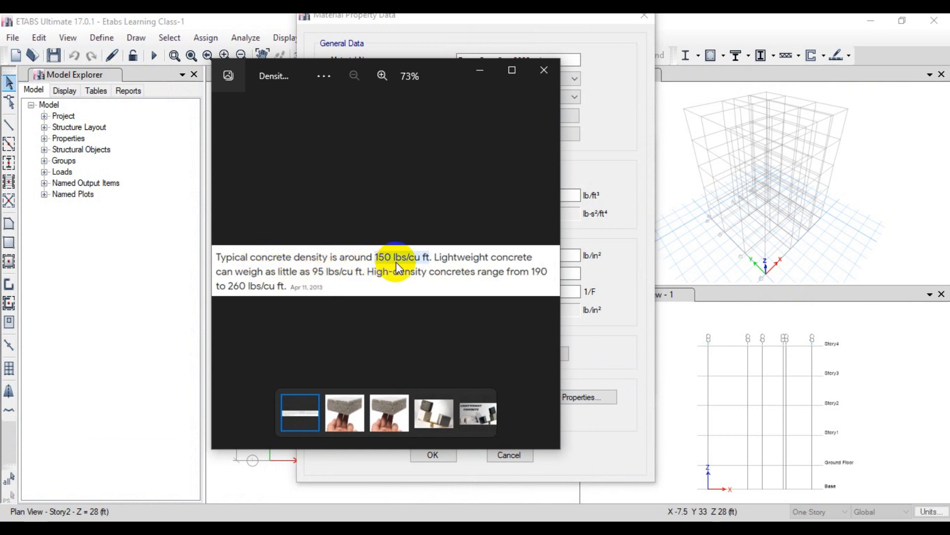
{"action": "left_click_drag", "start_coordinate": [398, 264], "coordinate": [428, 269]}
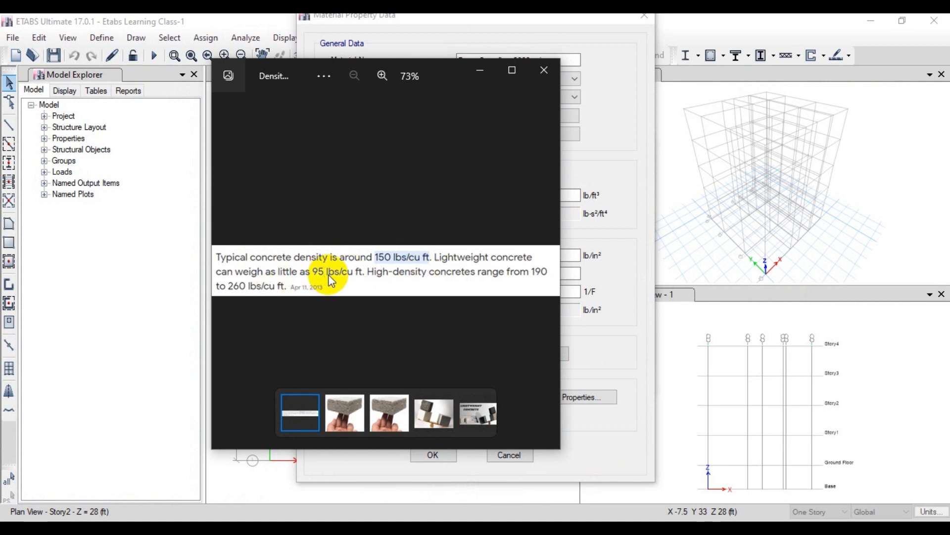
{"action": "left_click", "coordinate": [478, 72]}
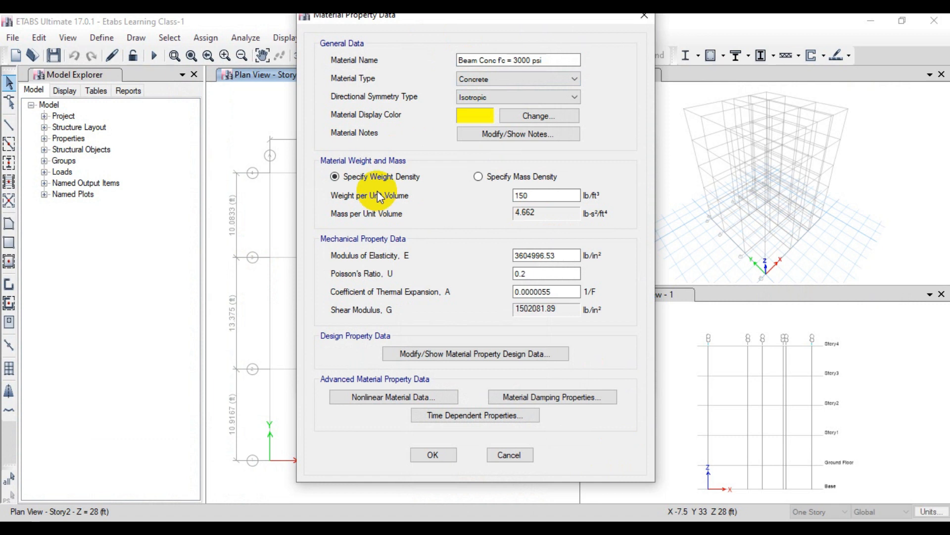
Step: Look up the modulus of elasticity formula for normal-weight concrete in the reference image and return to the material data
{"action": "left_click", "coordinate": [534, 195]}
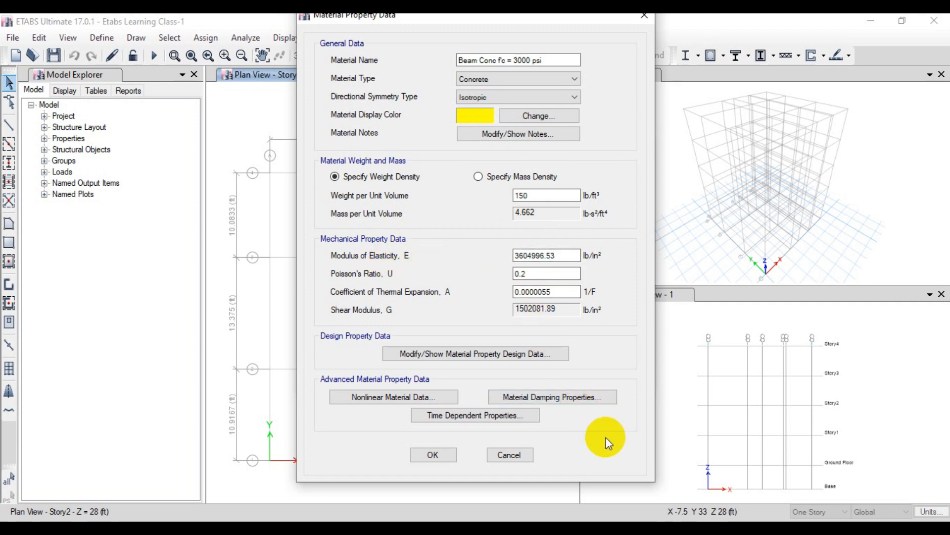
{"action": "left_click", "coordinate": [560, 529]}
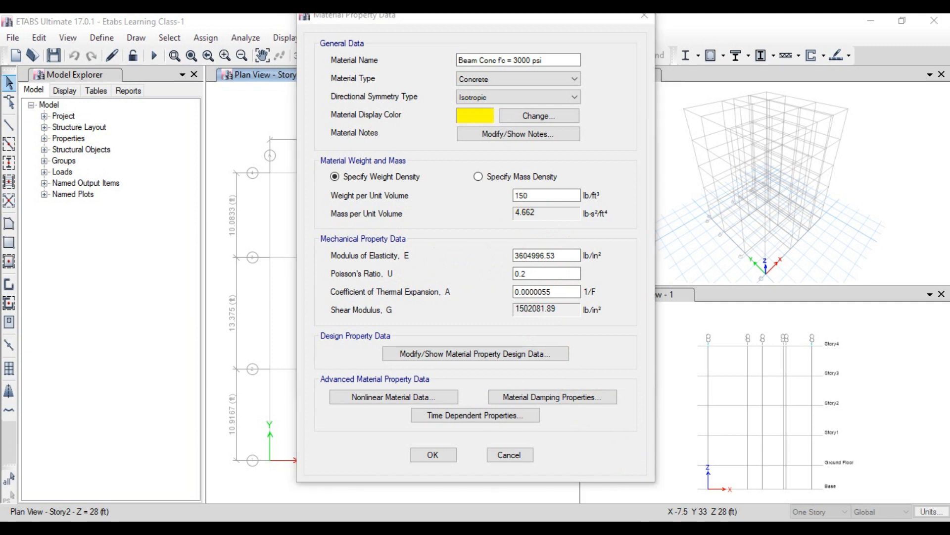
{"action": "left_click", "coordinate": [545, 448]}
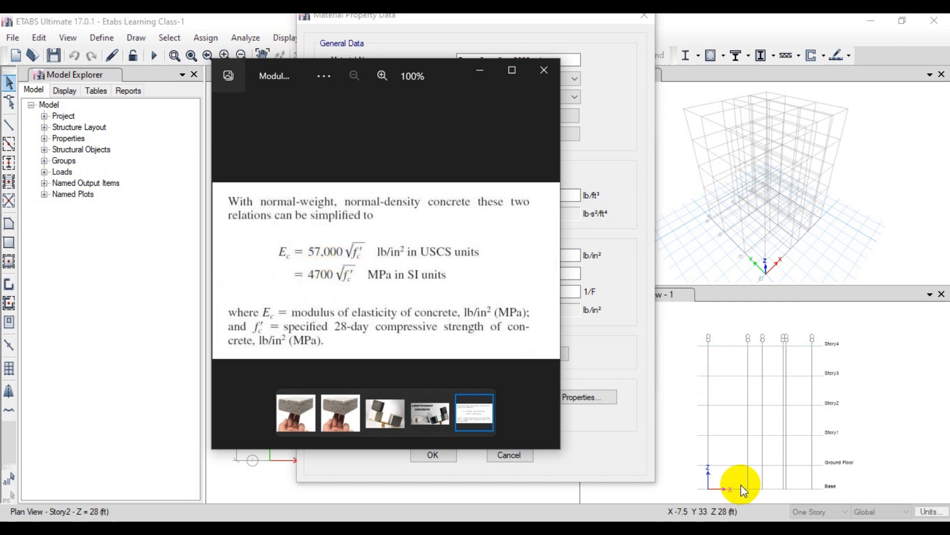
{"action": "left_click", "coordinate": [142, 530]}
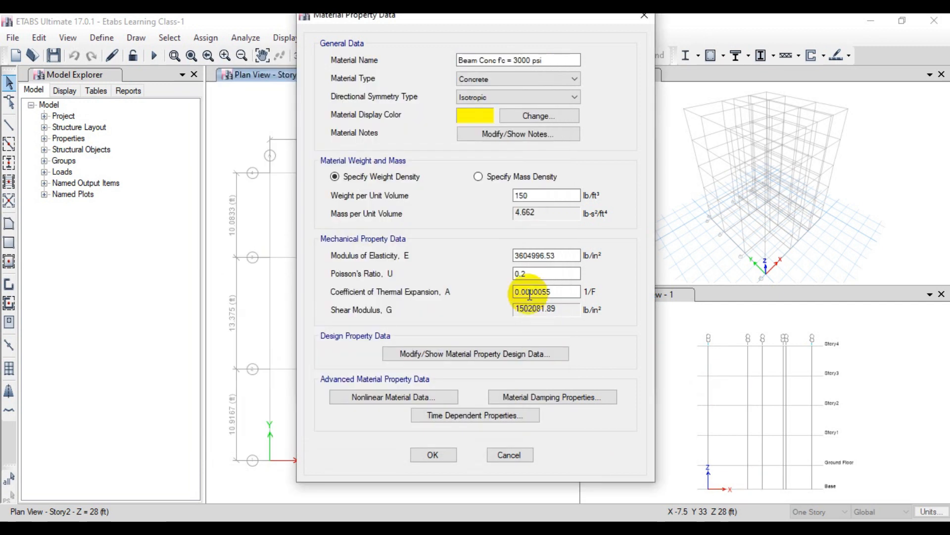
Step: Set the beam concrete's modulus of elasticity with the expression 57000*3000^0.5 in lb/in²
{"action": "left_click_drag", "start_coordinate": [575, 257], "coordinate": [495, 258]}
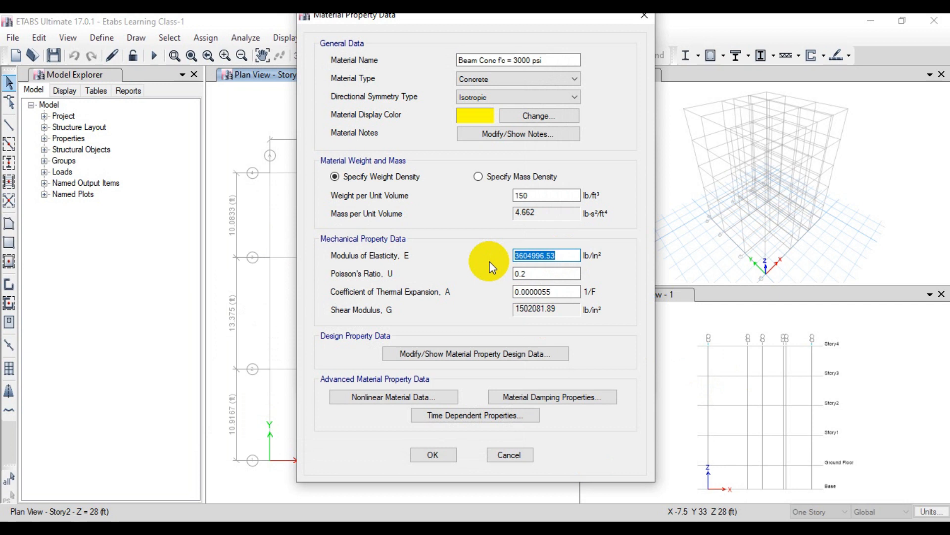
{"action": "type", "text": "57000"}
{"action": "type", "text": "*3000"}
{"action": "type", "text": "^0.5"}
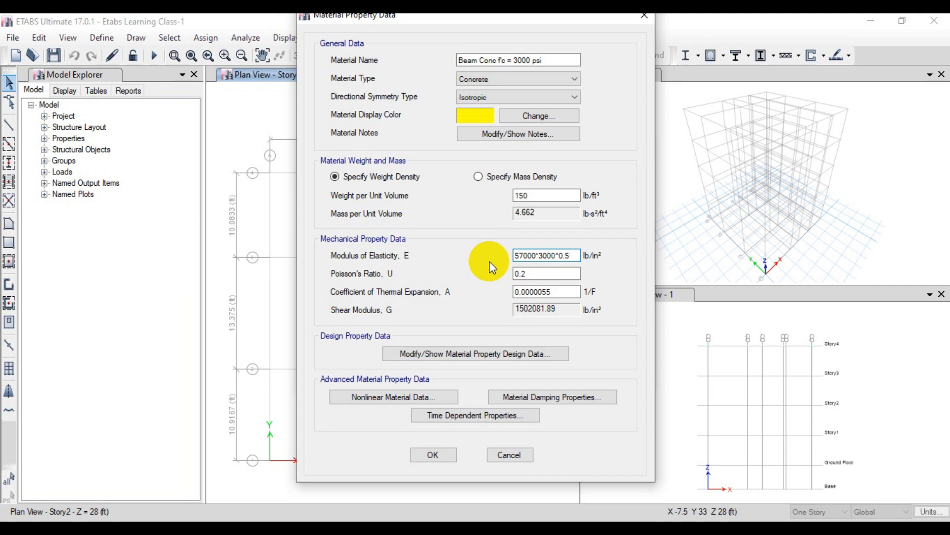
{"action": "key", "text": "Return"}
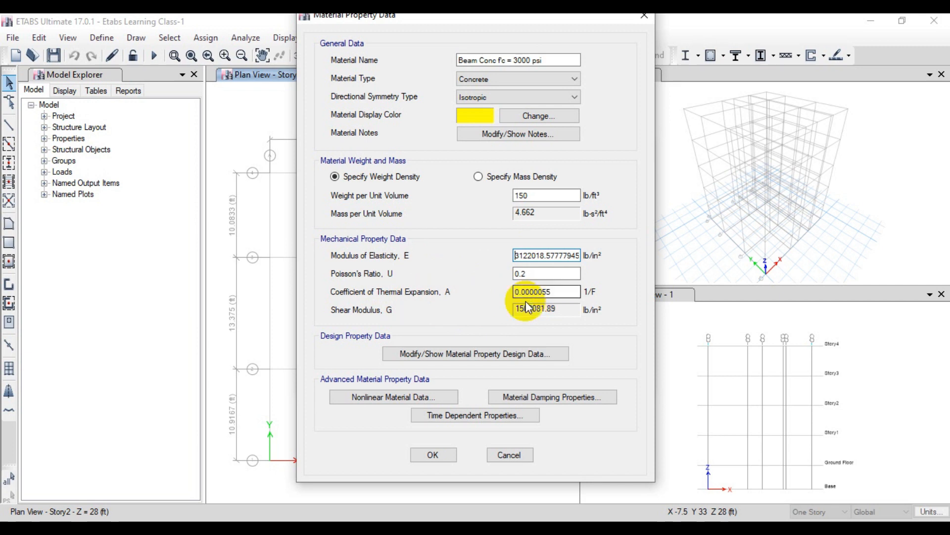
Step: Set the beam concrete's specified compressive strength f'c to 3000 lb/in² in its design data and save the material
{"action": "left_click", "coordinate": [438, 355]}
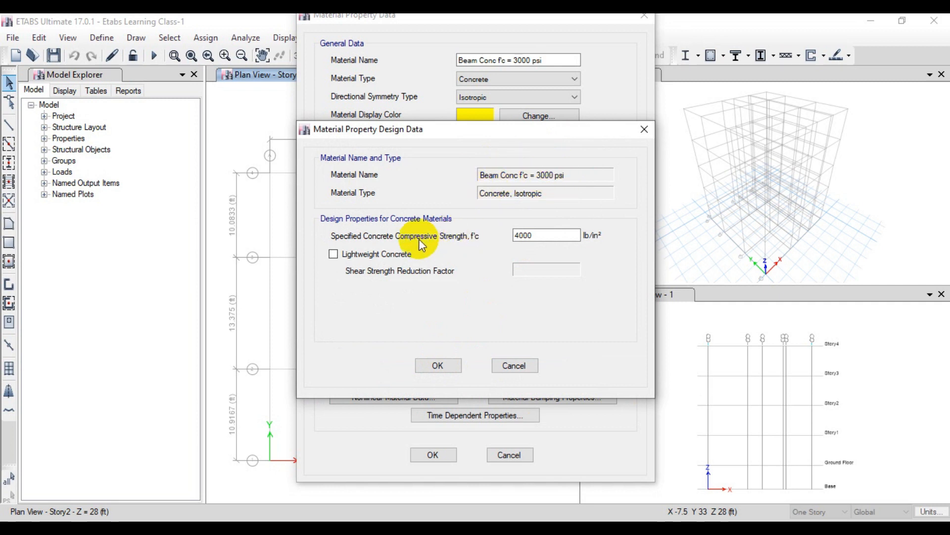
{"action": "left_click", "coordinate": [547, 236]}
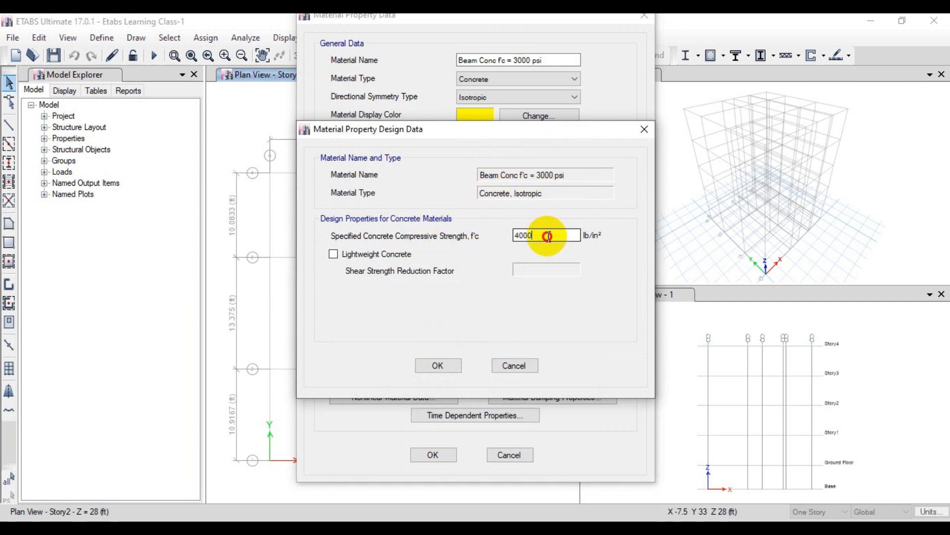
{"action": "left_click_drag", "start_coordinate": [547, 236], "coordinate": [507, 236]}
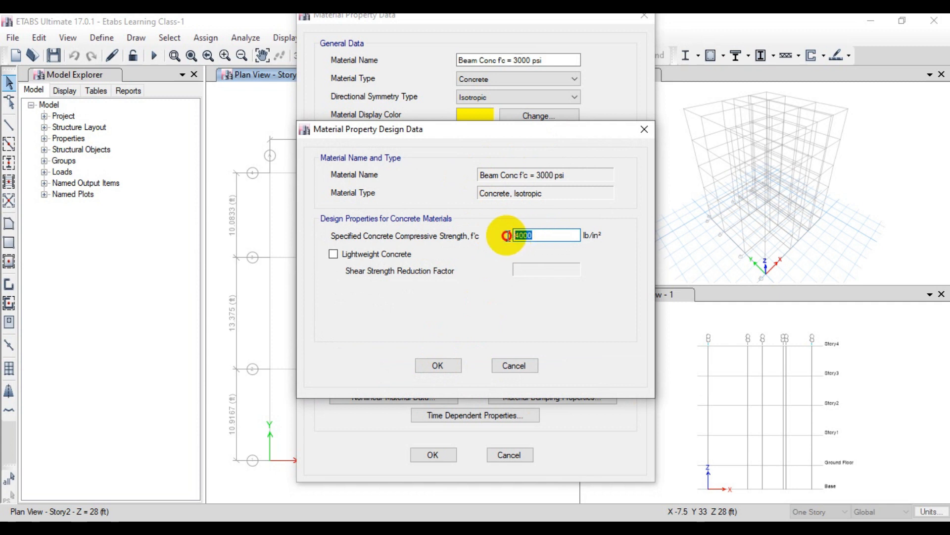
{"action": "type", "text": "3000"}
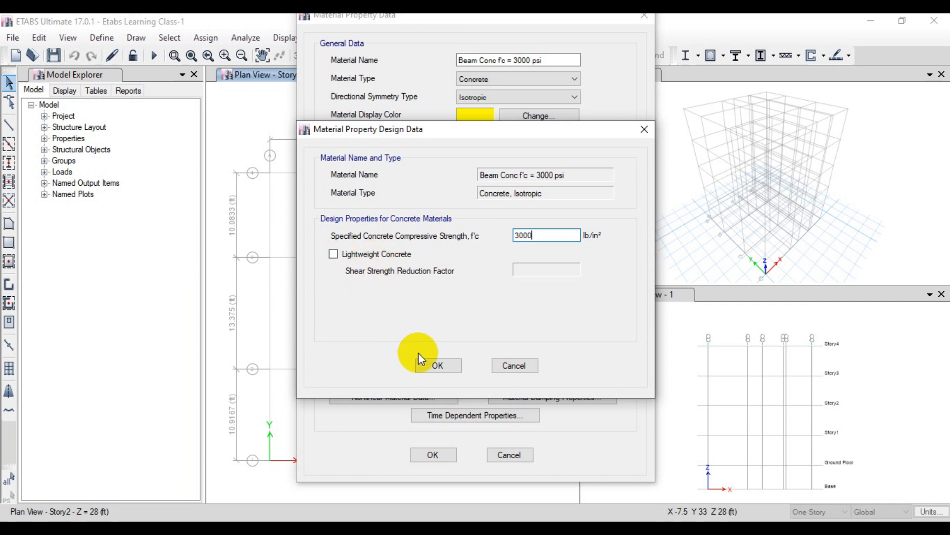
{"action": "left_click", "coordinate": [438, 366]}
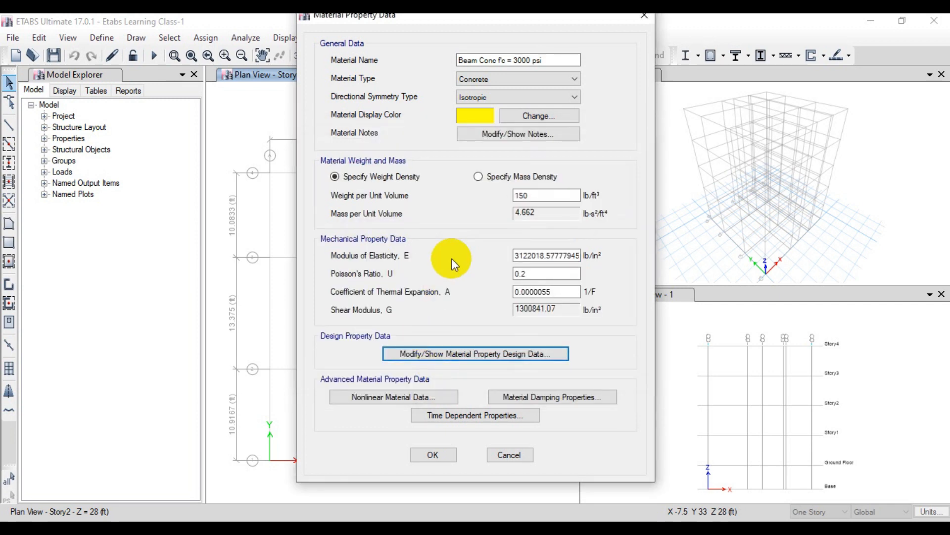
{"action": "left_click", "coordinate": [443, 458]}
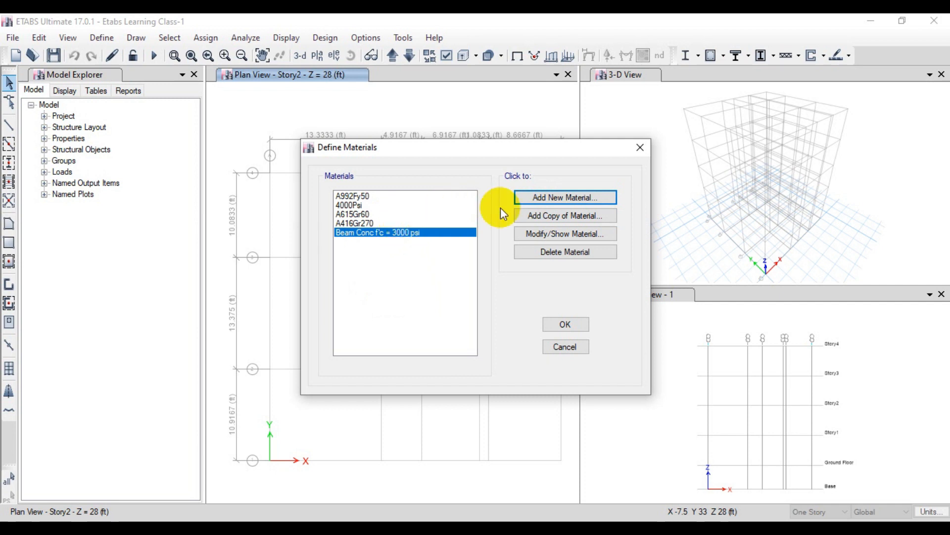
Step: Add a copy of the beam concrete material and name it Slab Conc f'c = 30000 psi
{"action": "left_click", "coordinate": [534, 216]}
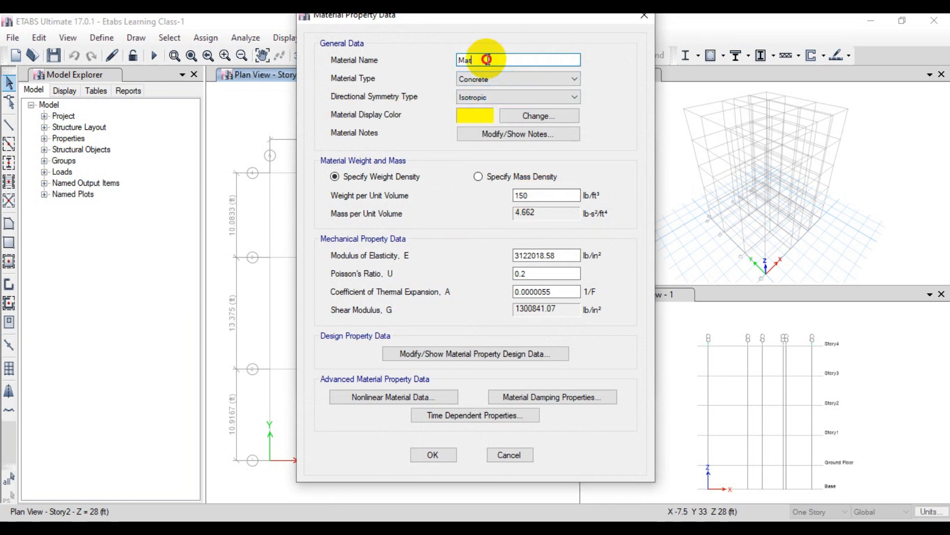
{"action": "left_click_drag", "start_coordinate": [488, 59], "coordinate": [447, 61]}
{"action": "type", "text": "Slab Conc "}
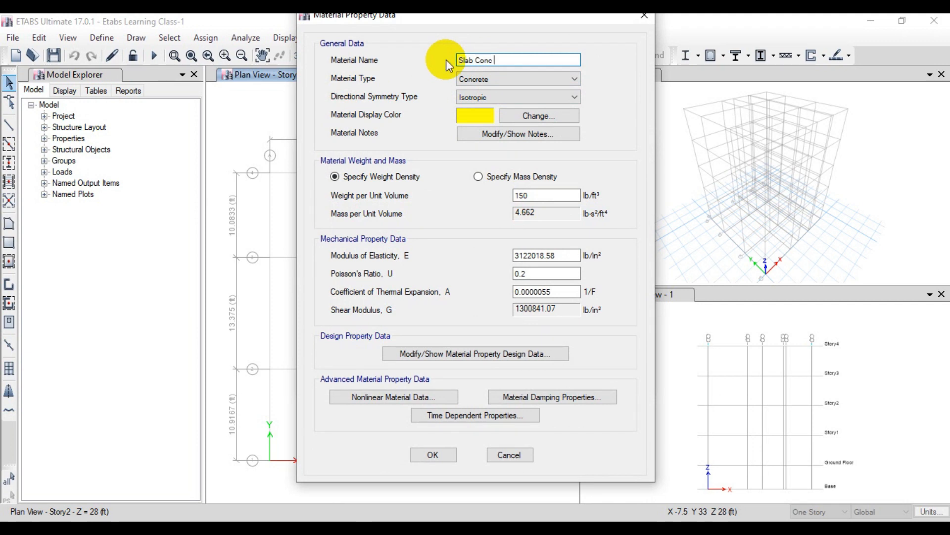
{"action": "type", "text": "f'c = 30000 psi"}
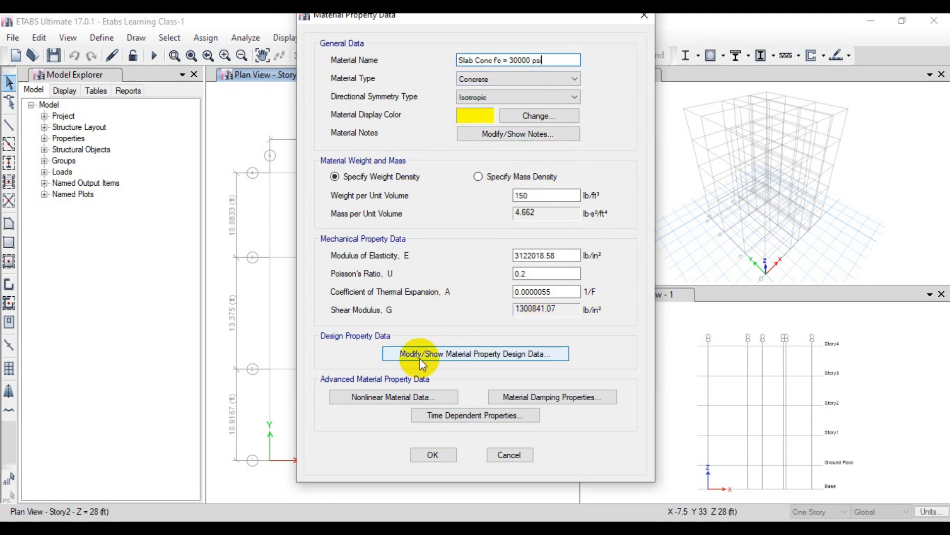
Step: Check the slab concrete's compressive strength in its design data and save the copied material
{"action": "left_click", "coordinate": [435, 352]}
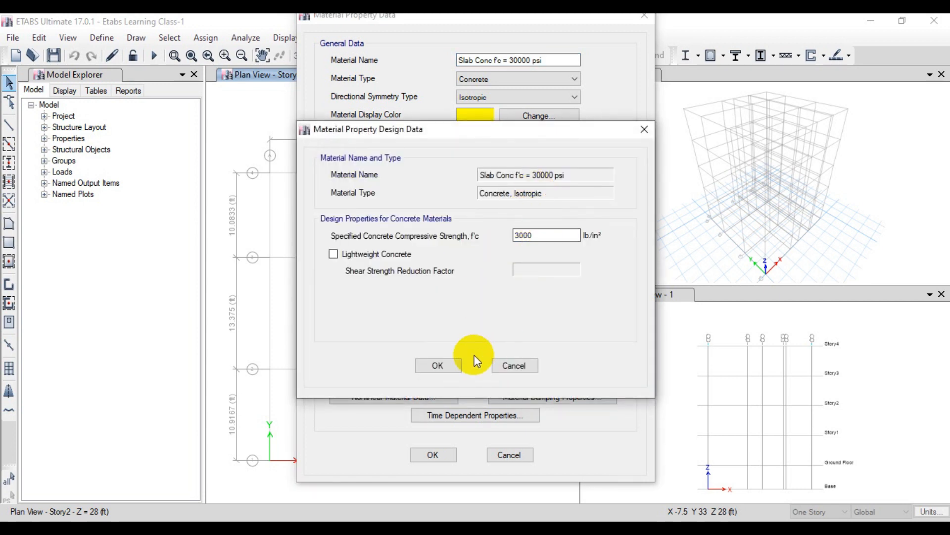
{"action": "left_click", "coordinate": [442, 366]}
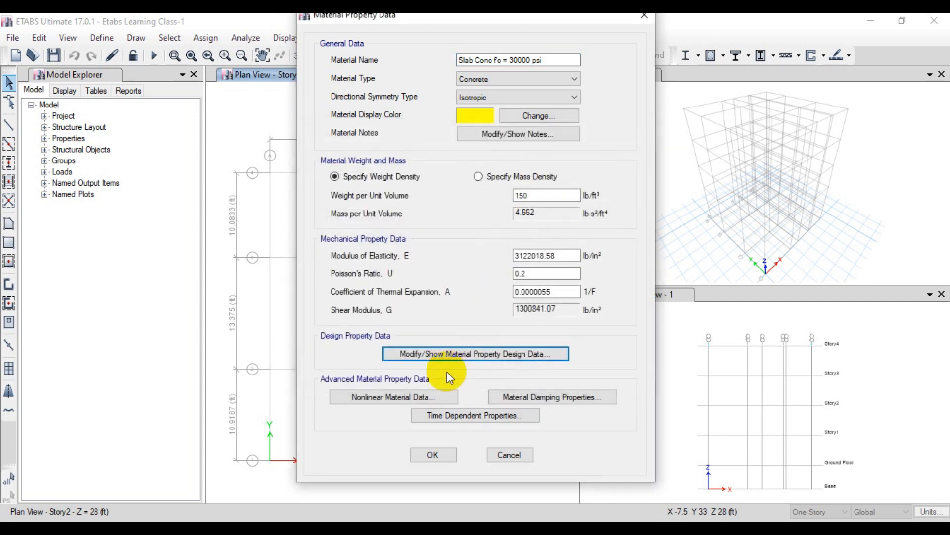
{"action": "left_click", "coordinate": [432, 455]}
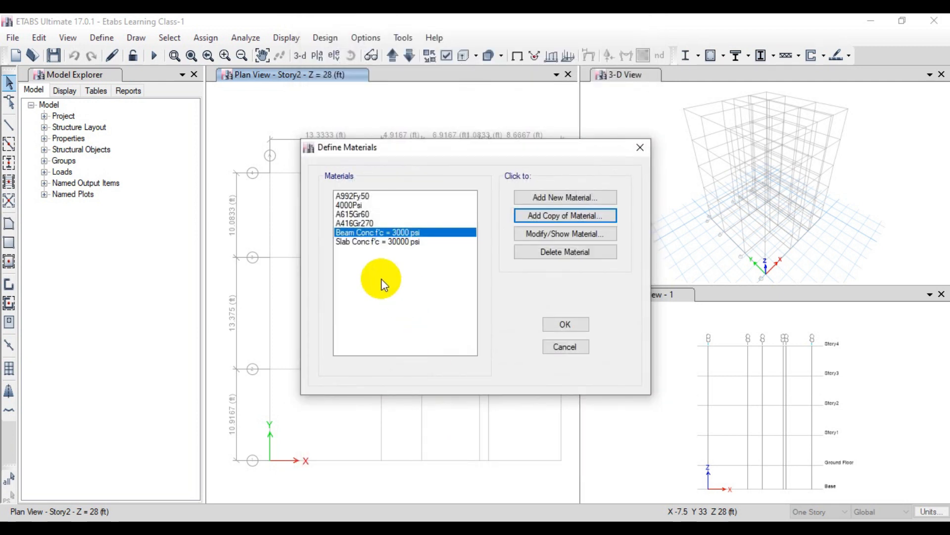
Step: Correct the slab material's name to Slab Conc f'c = 3000 psi and save it
{"action": "double_click", "coordinate": [414, 242]}
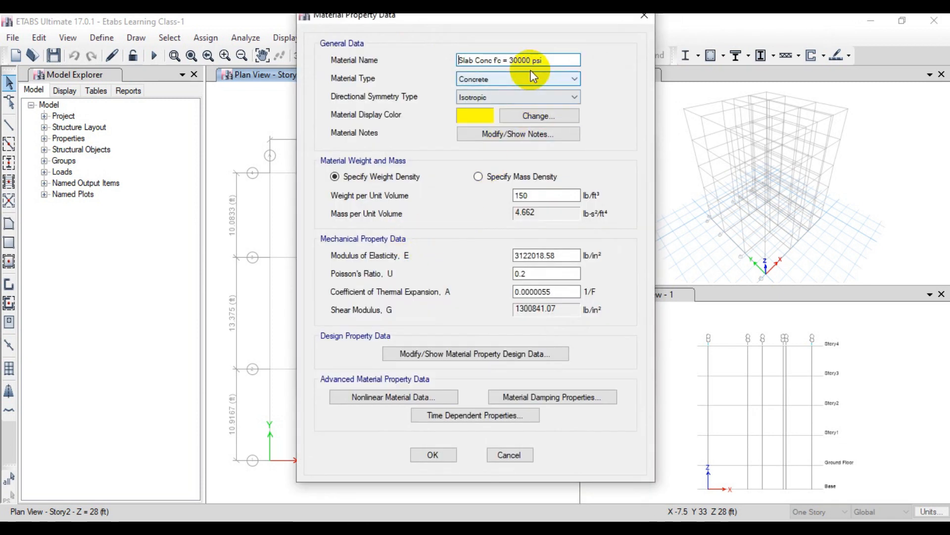
{"action": "left_click", "coordinate": [531, 60]}
{"action": "key", "text": "BackSpace"}
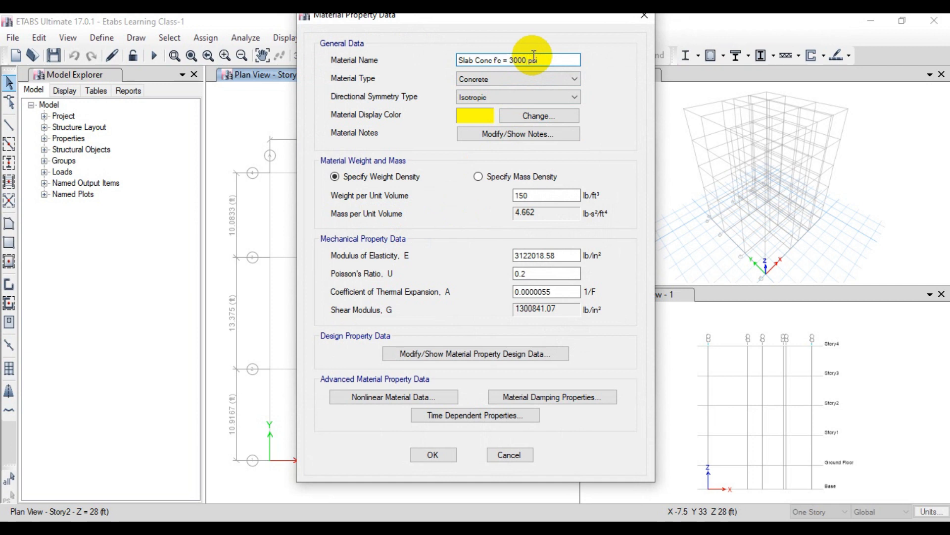
{"action": "left_click", "coordinate": [434, 455]}
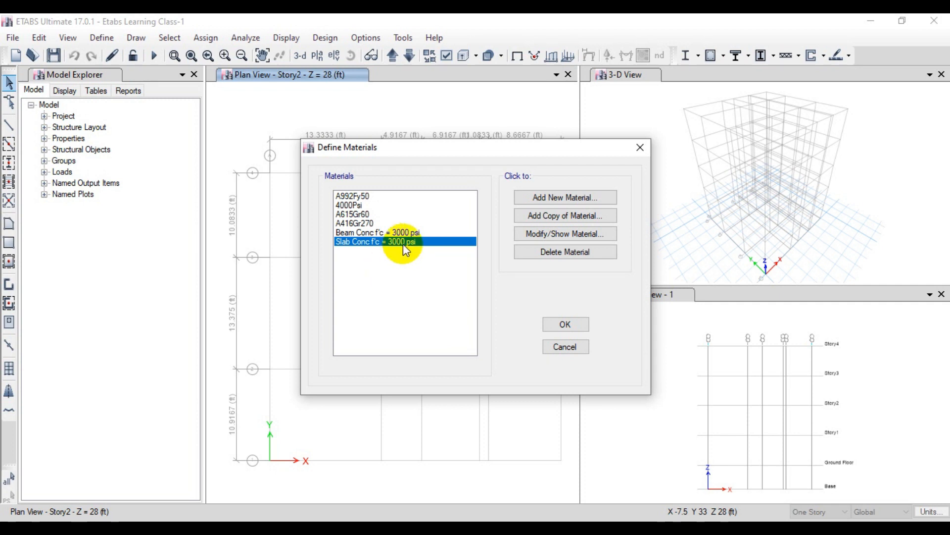
Step: Create another new material with region User and material type Concrete
{"action": "left_click", "coordinate": [540, 198]}
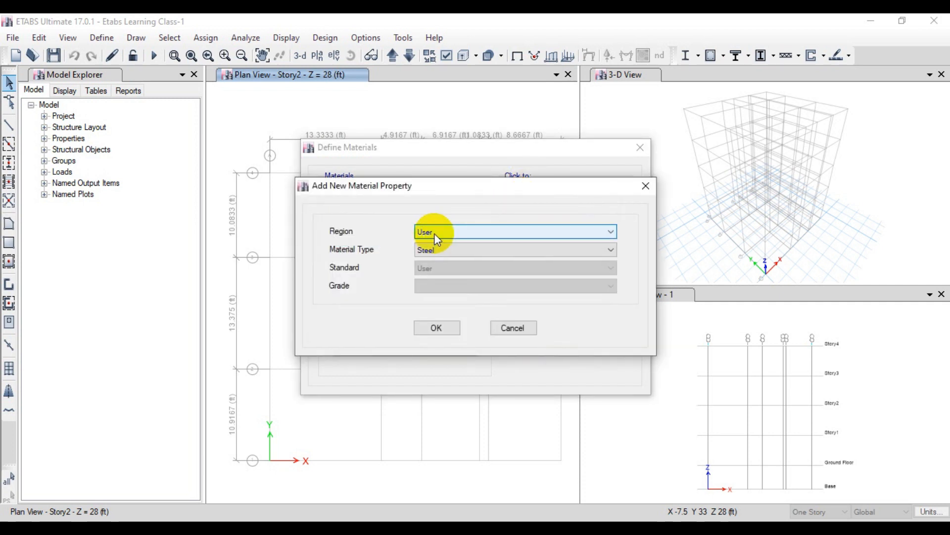
{"action": "left_click", "coordinate": [427, 253]}
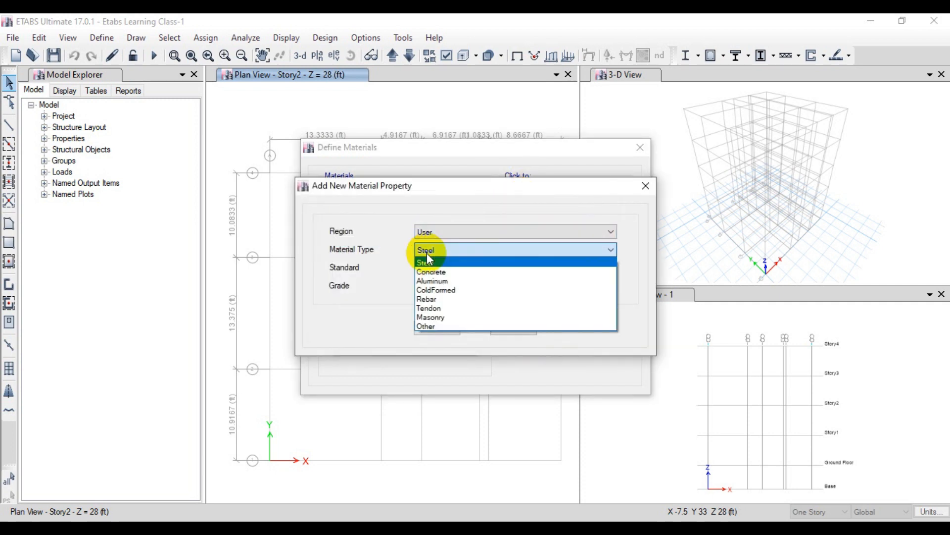
{"action": "left_click", "coordinate": [447, 272]}
{"action": "left_click", "coordinate": [428, 331]}
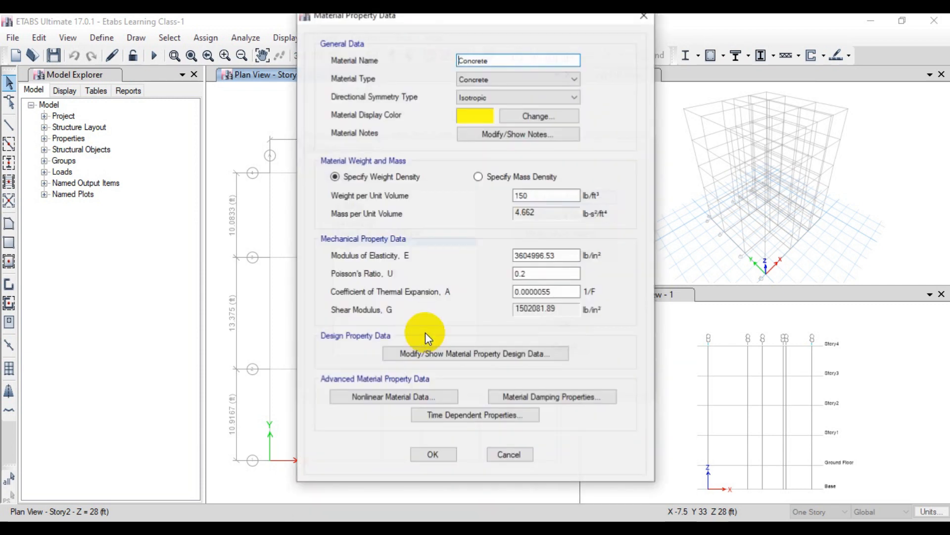
Step: Name the new concrete material Column Conc f'c = 3500 psi
{"action": "left_click", "coordinate": [499, 62]}
{"action": "left_click_drag", "start_coordinate": [499, 61], "coordinate": [425, 64]}
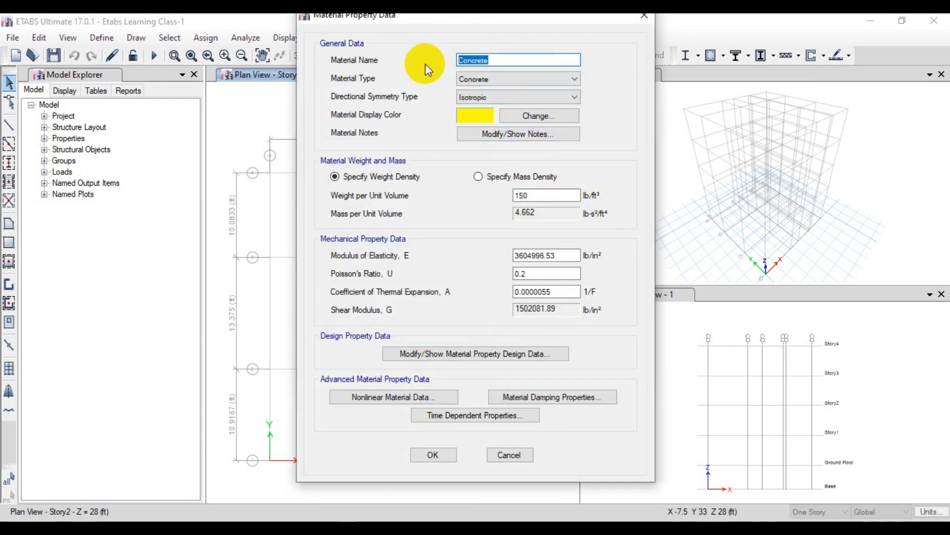
{"action": "type", "text": "Column Conc f'c = 3500 psi"}
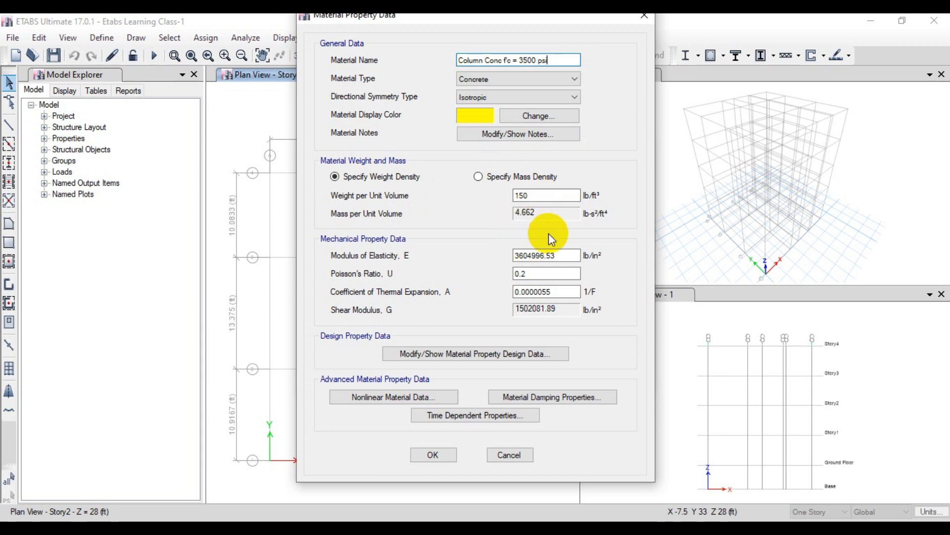
Step: Set the column concrete's modulus of elasticity with the expression 57000*3500^0.5 in lb/in²
{"action": "left_click_drag", "start_coordinate": [556, 255], "coordinate": [515, 254]}
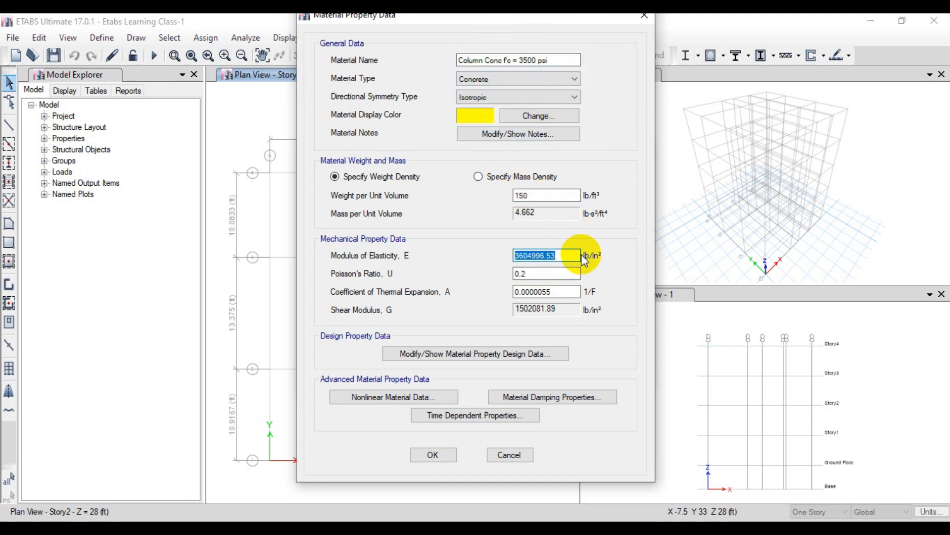
{"action": "type", "text": "57000*3500"}
{"action": "type", "text": "^0.5"}
{"action": "key", "text": "Return"}
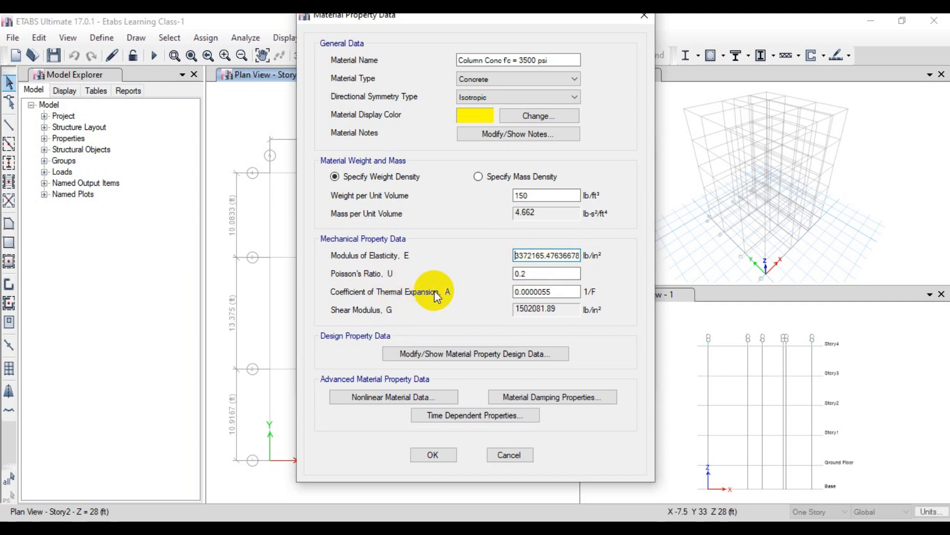
Step: Set the column concrete's specified compressive strength f'c to 3500 lb/in² in its design data and save the material
{"action": "left_click", "coordinate": [466, 353]}
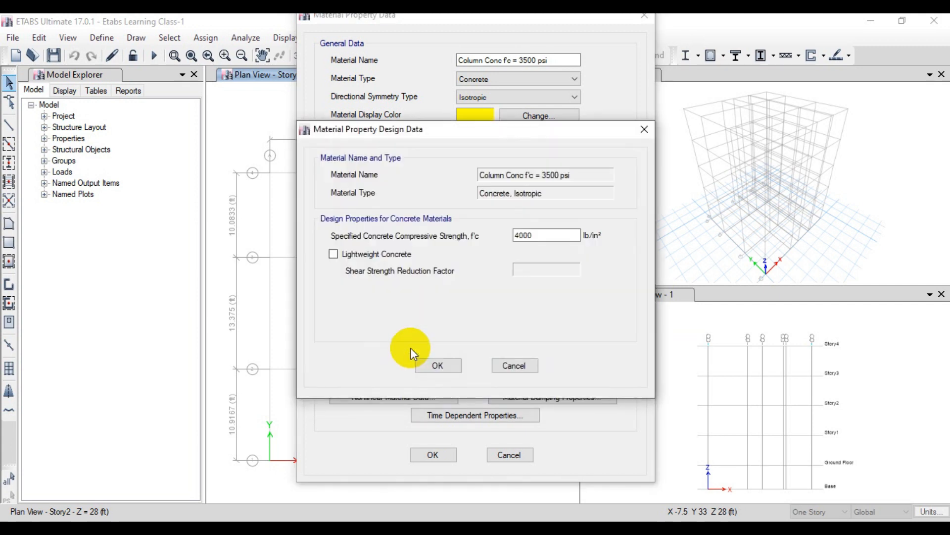
{"action": "double_click", "coordinate": [554, 235]}
{"action": "type", "text": "3500"}
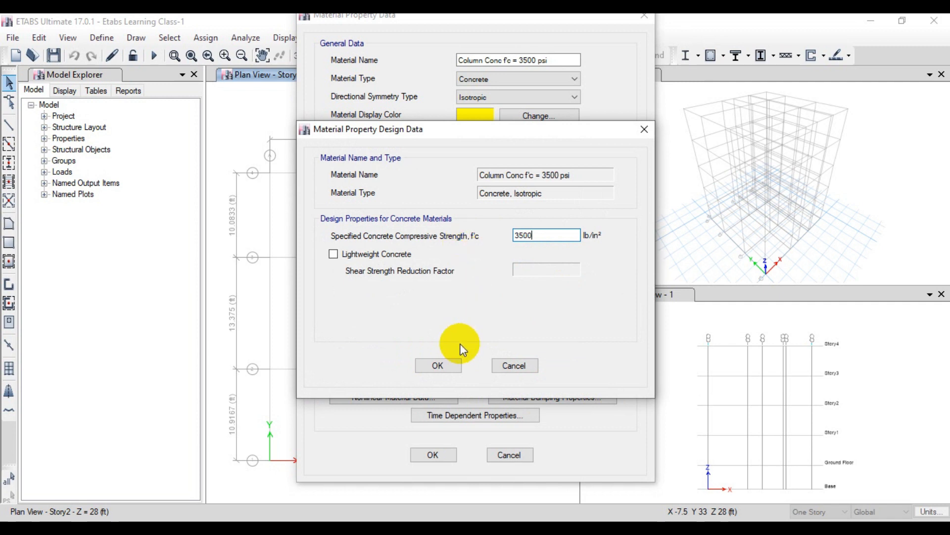
{"action": "left_click", "coordinate": [450, 365]}
{"action": "left_click", "coordinate": [453, 453]}
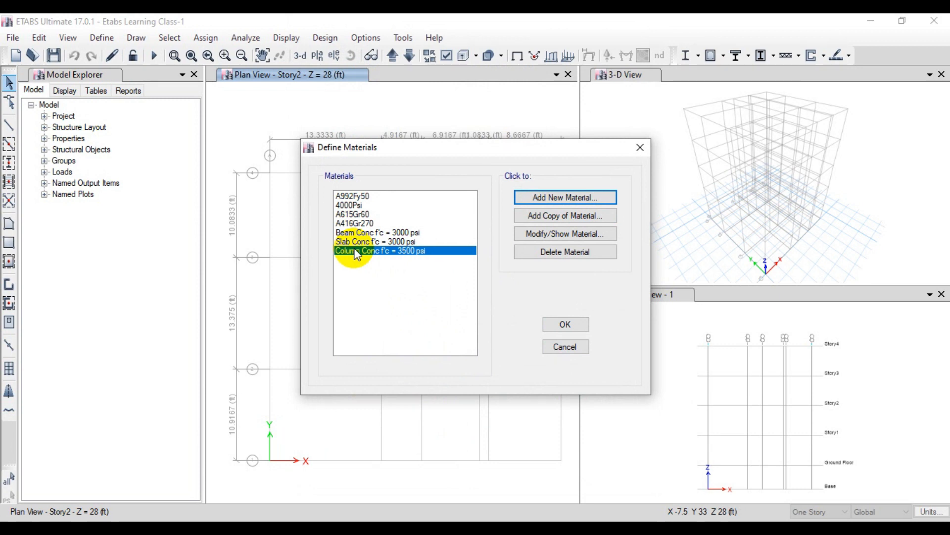
Step: Copy the column concrete material and name the copy Shear Wall Conc f'c = 3500 psi
{"action": "left_click", "coordinate": [558, 215]}
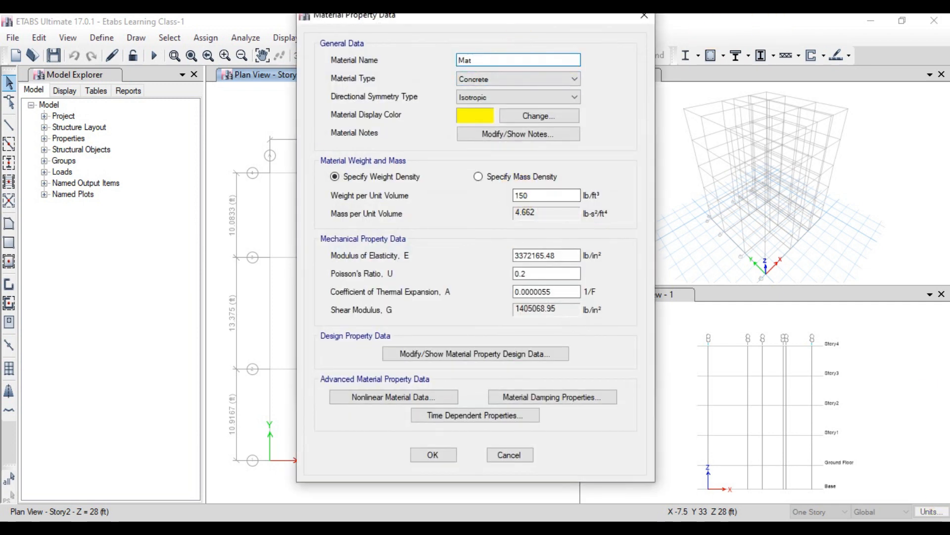
{"action": "double_click", "coordinate": [462, 60]}
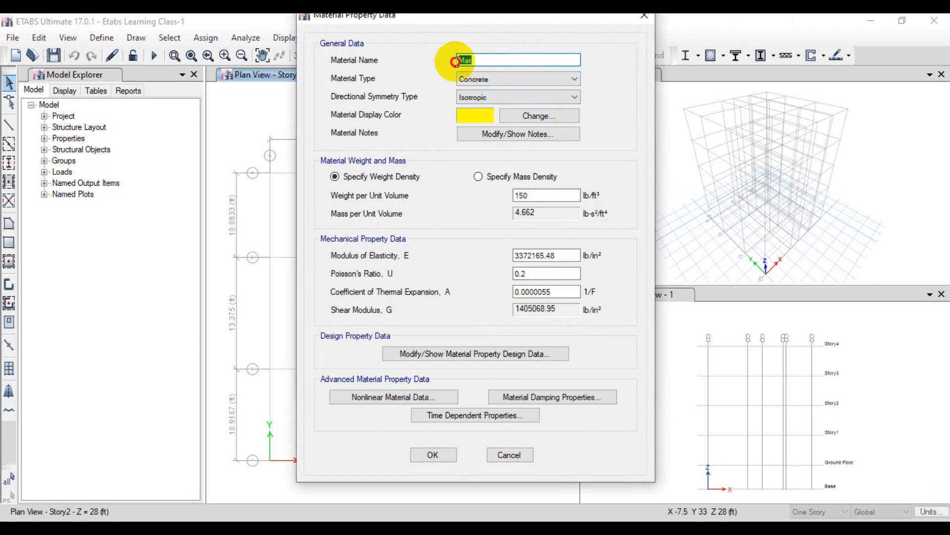
{"action": "type", "text": "Shear Wall Conc f'c = 3500"}
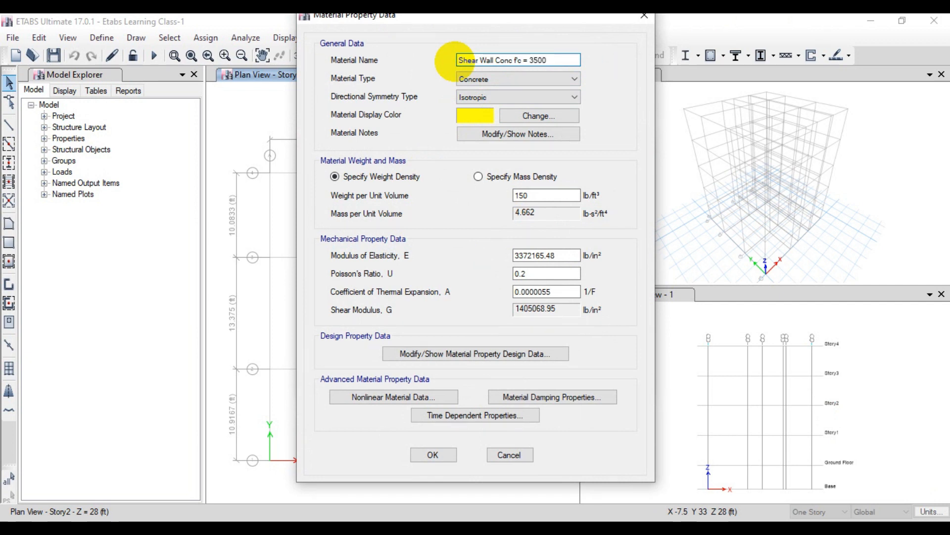
{"action": "type", "text": " psi"}
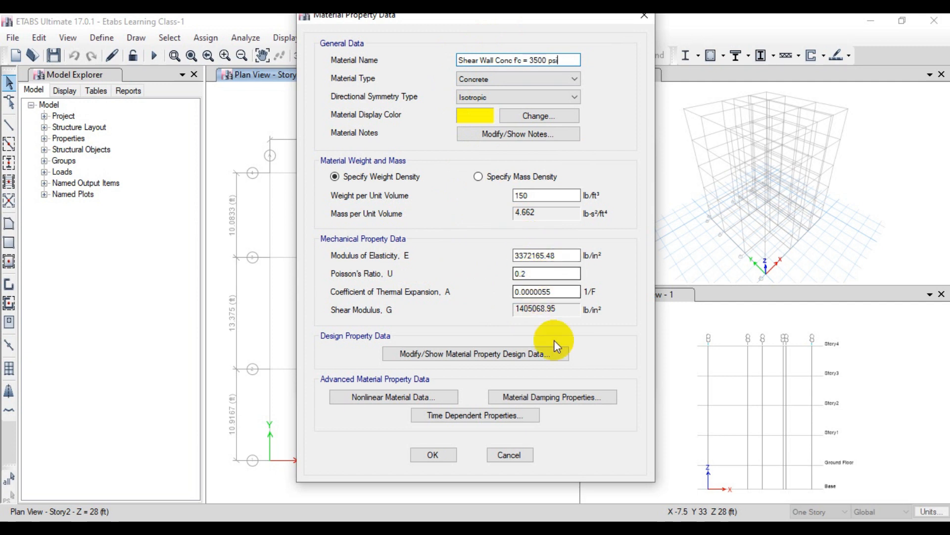
Step: Check the shear wall concrete's compressive strength in its design data and save the material
{"action": "left_click", "coordinate": [522, 354]}
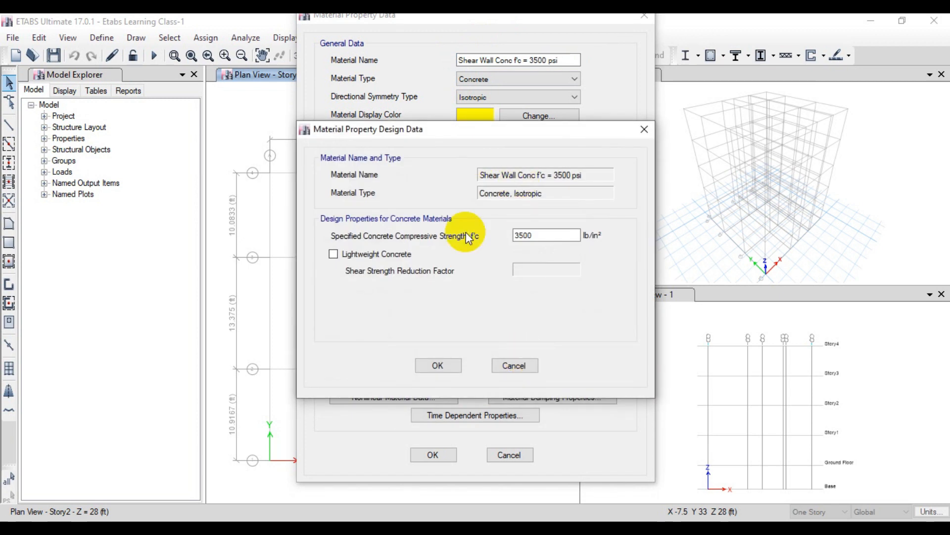
{"action": "left_click", "coordinate": [449, 365]}
{"action": "left_click", "coordinate": [430, 454]}
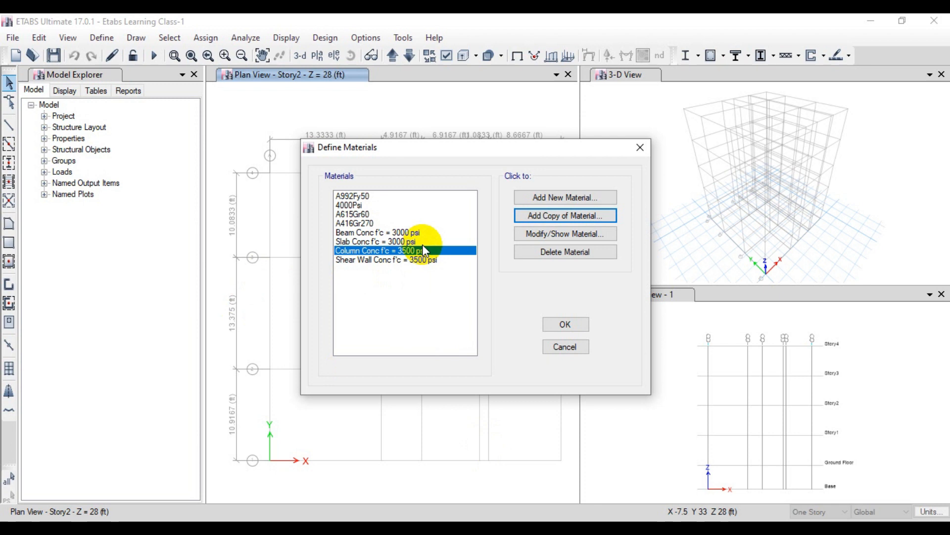
Step: Create a new material with region User and material type Rebar
{"action": "left_click", "coordinate": [566, 197]}
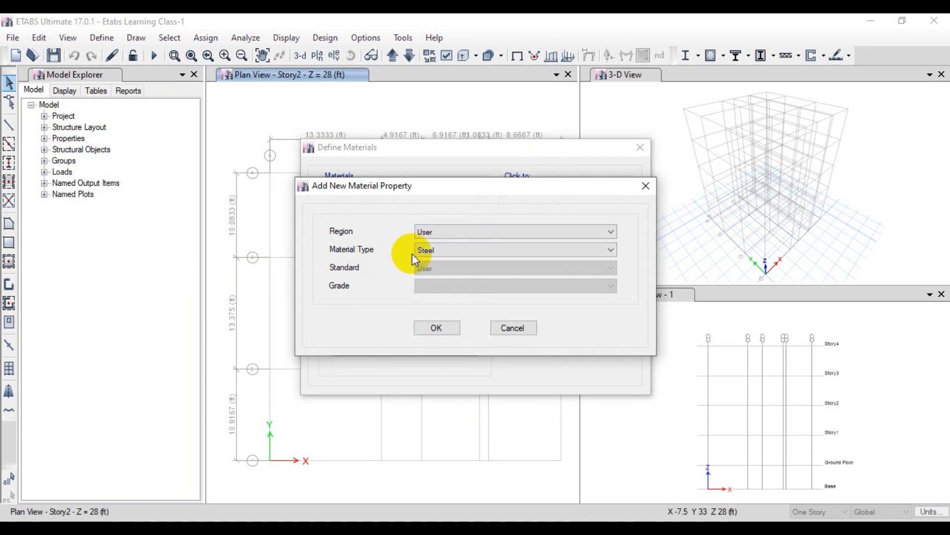
{"action": "left_click", "coordinate": [430, 250]}
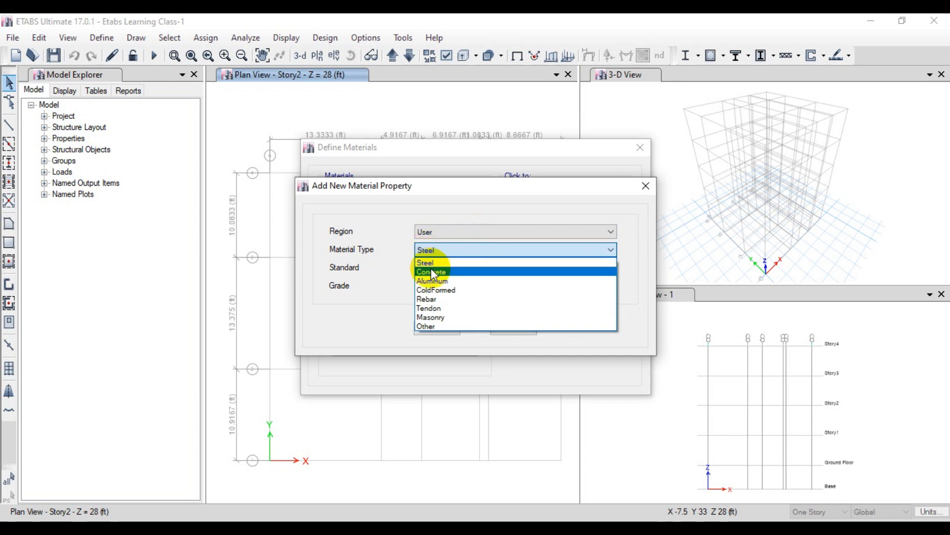
{"action": "left_click", "coordinate": [437, 300]}
{"action": "left_click", "coordinate": [437, 329]}
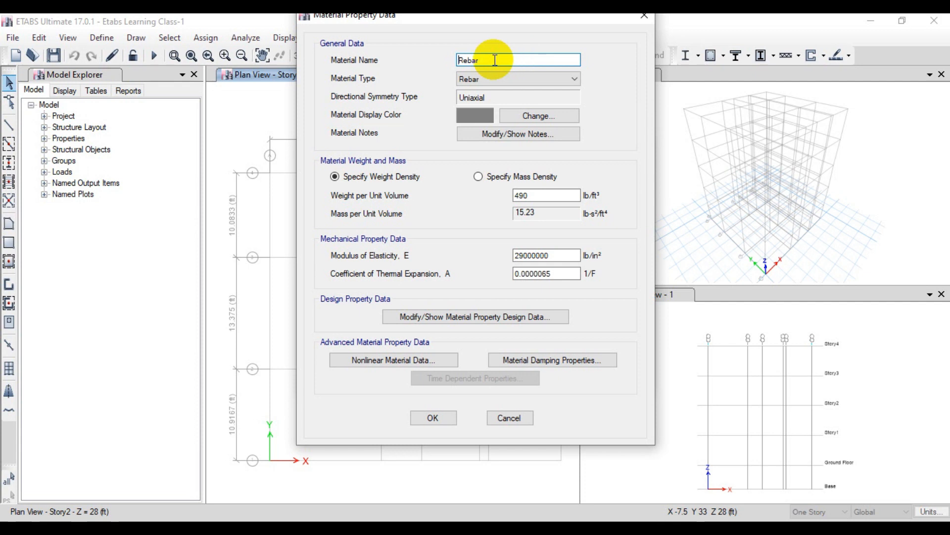
Step: Name the new rebar material Main Bar fy = 60 ksi
{"action": "left_click_drag", "start_coordinate": [486, 60], "coordinate": [442, 59]}
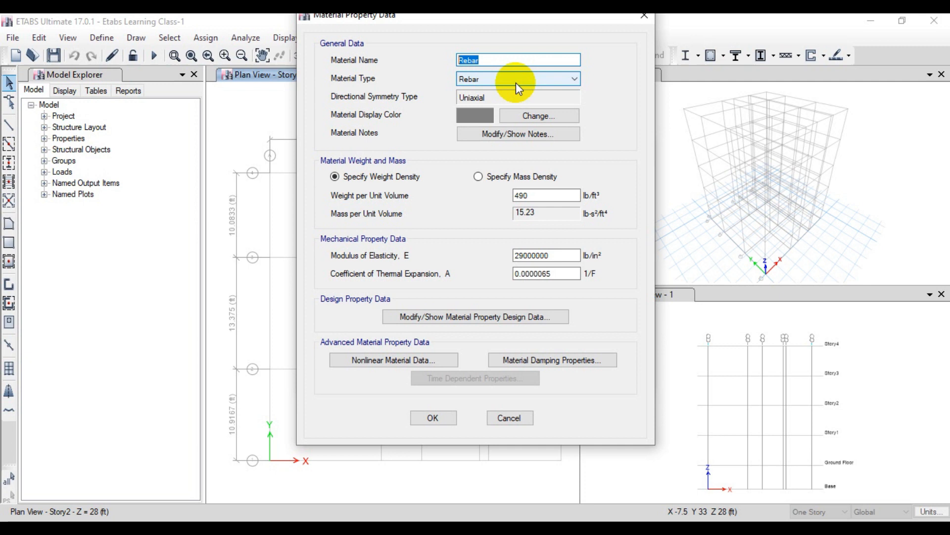
{"action": "type", "text": "Main Bar fy = 60ksi"}
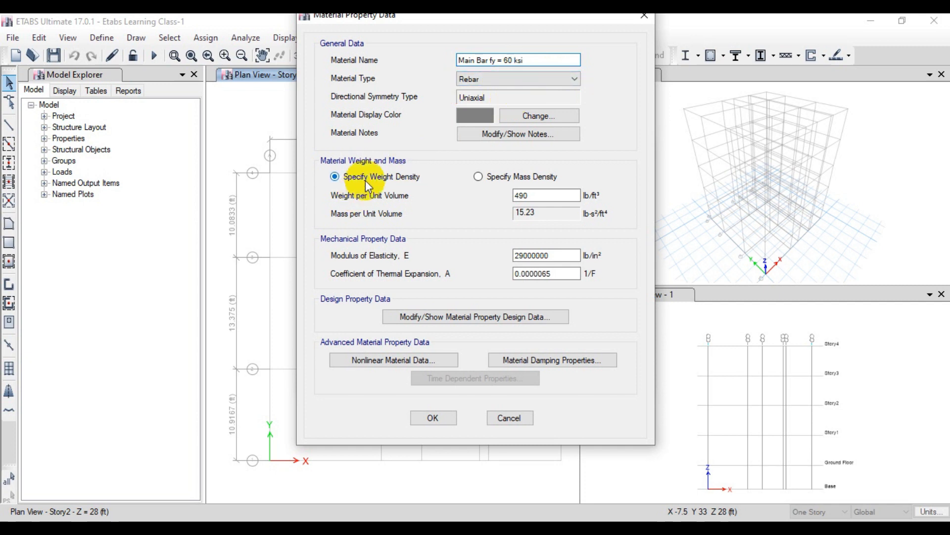
Step: Review the main bar's weight density and its minimum and expected yield and tensile strengths in the design data
{"action": "left_click", "coordinate": [534, 196]}
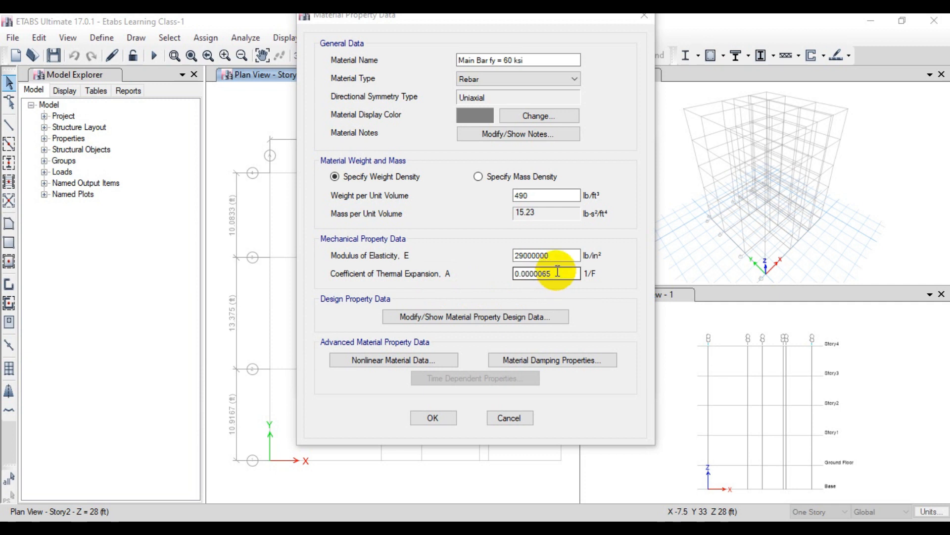
{"action": "left_click", "coordinate": [538, 319]}
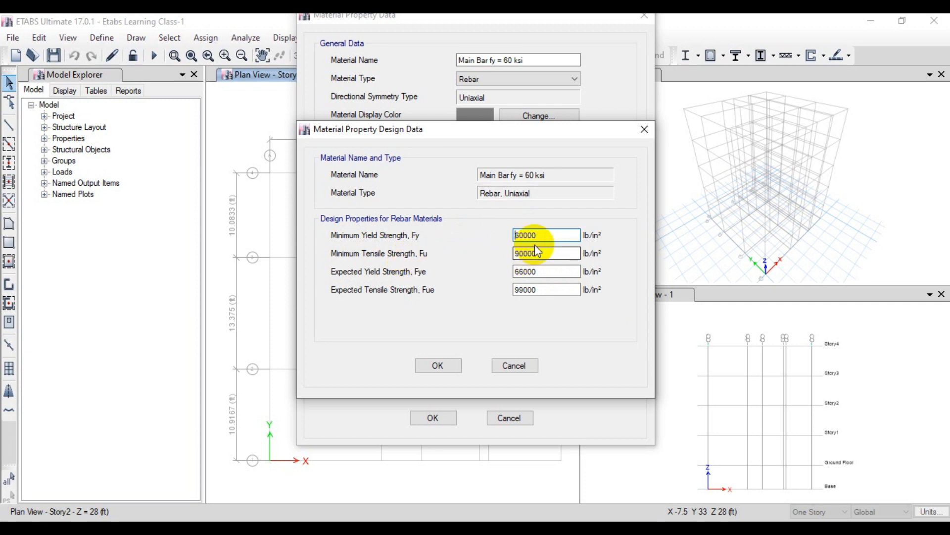
{"action": "left_click_drag", "start_coordinate": [541, 237], "coordinate": [507, 252]}
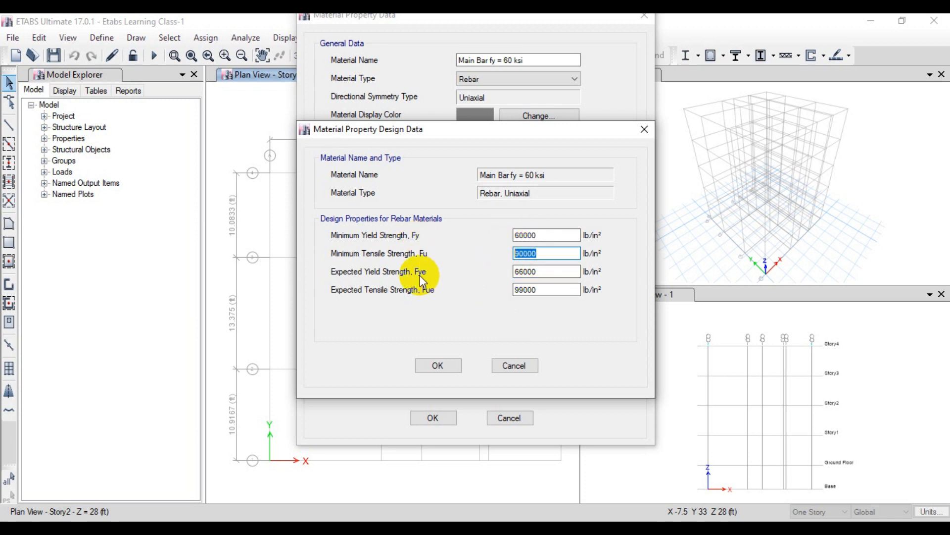
{"action": "left_click_drag", "start_coordinate": [540, 236], "coordinate": [514, 230]}
{"action": "left_click_drag", "start_coordinate": [539, 272], "coordinate": [513, 250]}
{"action": "left_click_drag", "start_coordinate": [541, 290], "coordinate": [492, 285]}
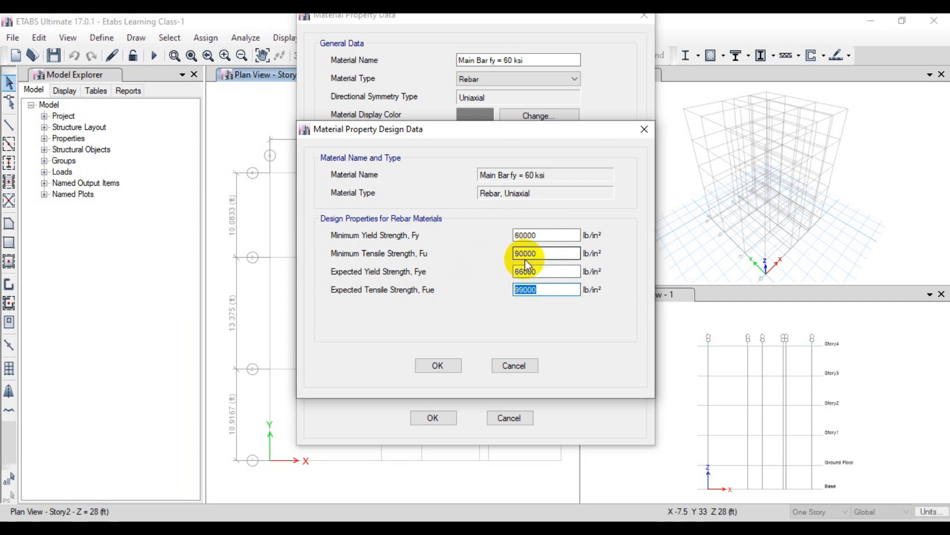
{"action": "left_click", "coordinate": [539, 237]}
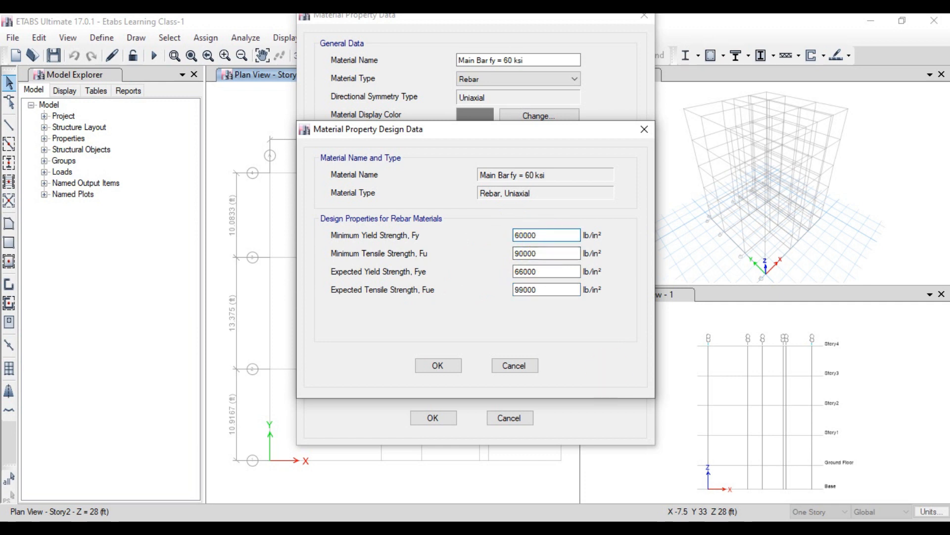
Step: Switch to the Etabs Materials Properties workbook in Excel and set the minimum yield strength of steel to 40 ksi
{"action": "left_click", "coordinate": [529, 529]}
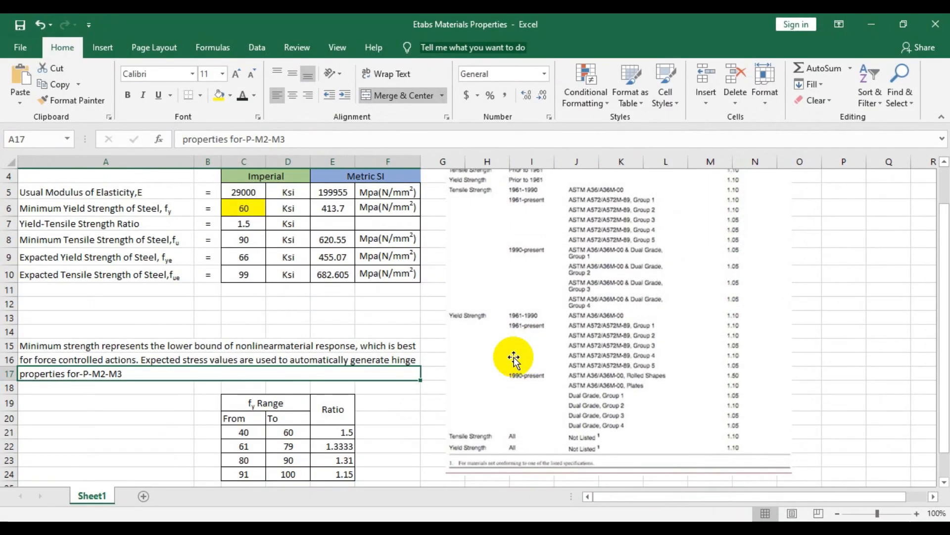
{"action": "left_click", "coordinate": [902, 24]}
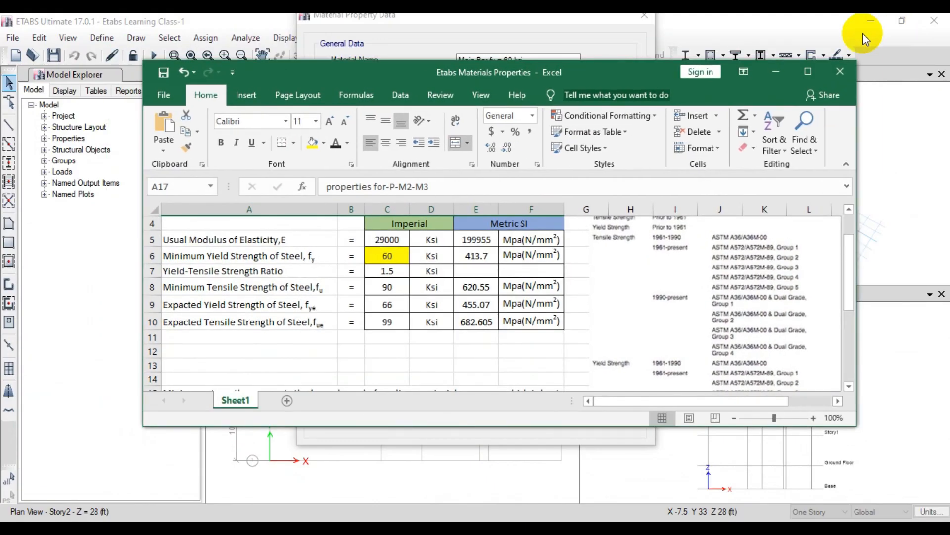
{"action": "left_click_drag", "start_coordinate": [624, 70], "coordinate": [706, 68]}
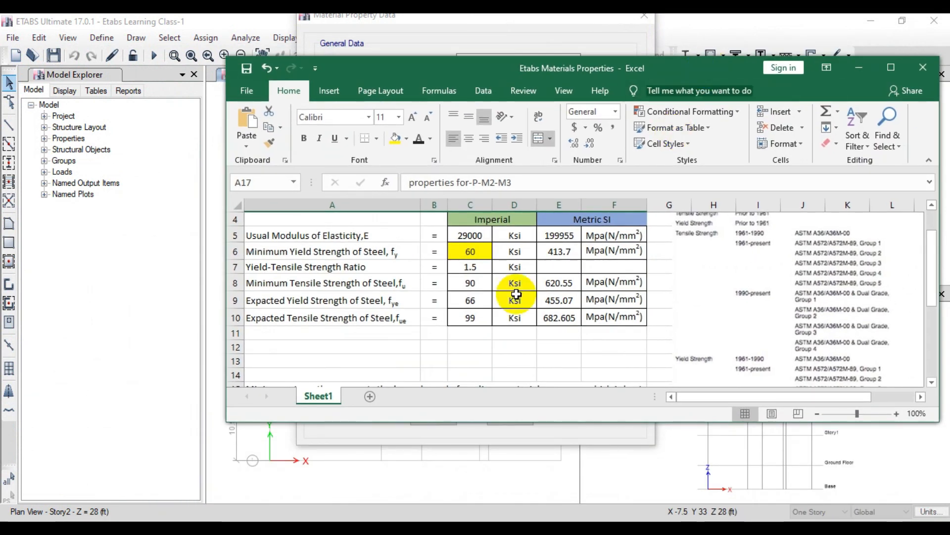
{"action": "left_click", "coordinate": [479, 252]}
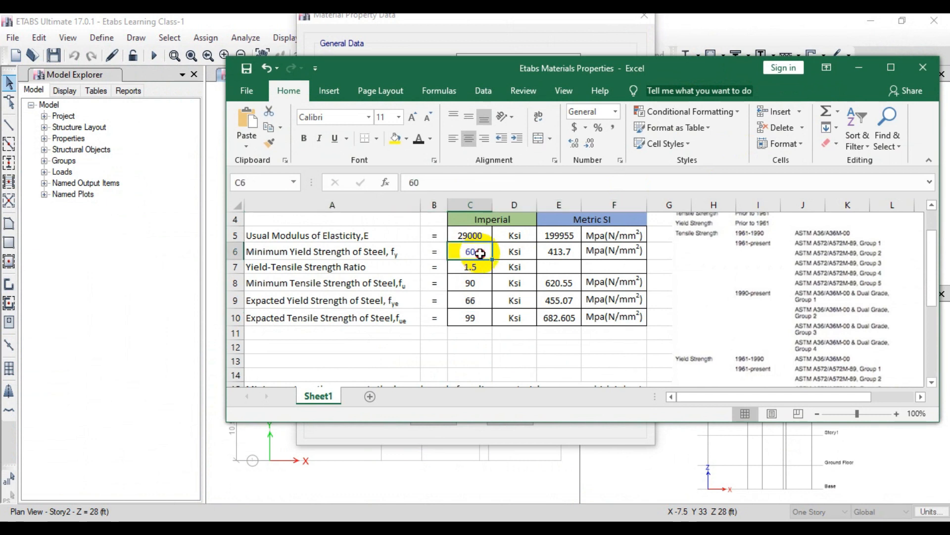
{"action": "double_click", "coordinate": [479, 252]}
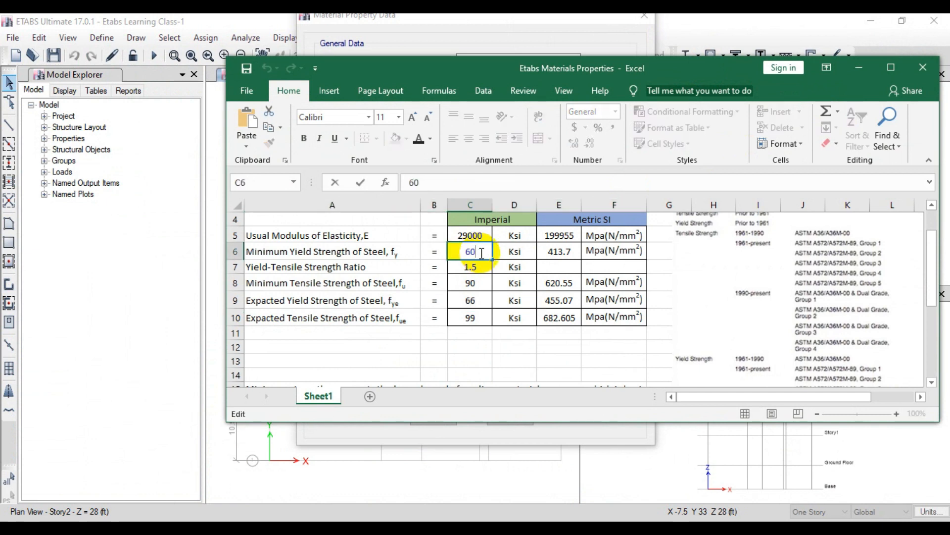
{"action": "double_click", "coordinate": [470, 252]}
{"action": "type", "text": "4"}
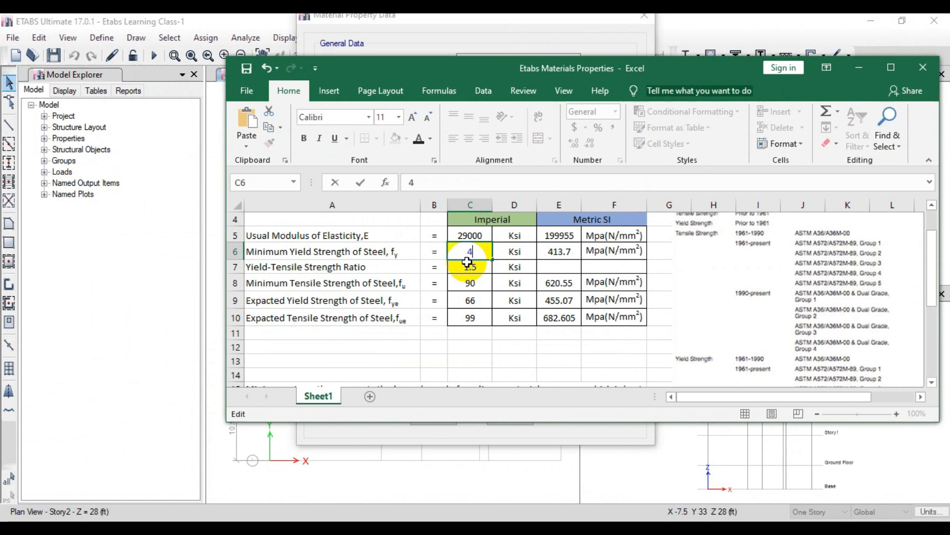
{"action": "type", "text": "0"}
{"action": "key", "text": "Return"}
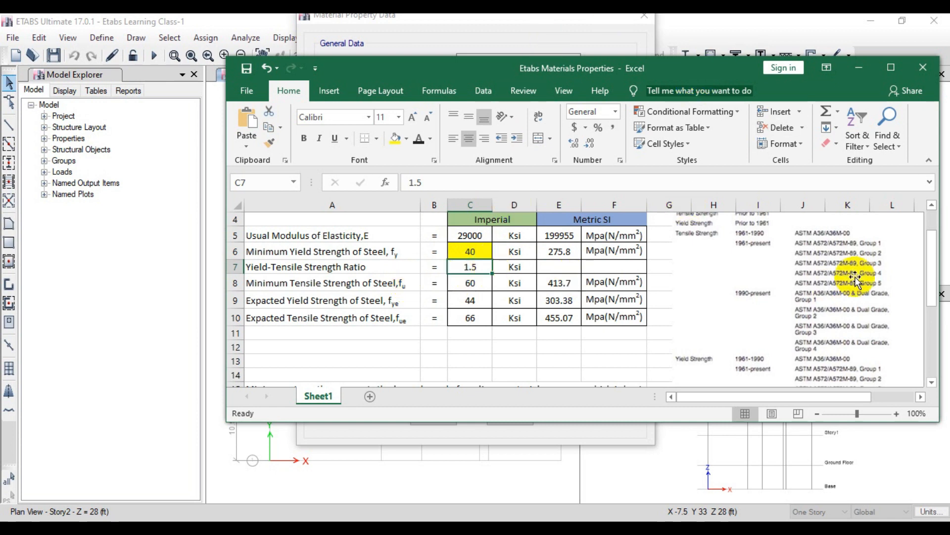
Step: Examine the fy range ratio table and set the workbook's minimum yield strength of steel back to 60 ksi
{"action": "left_click_drag", "start_coordinate": [933, 261], "coordinate": [935, 324]}
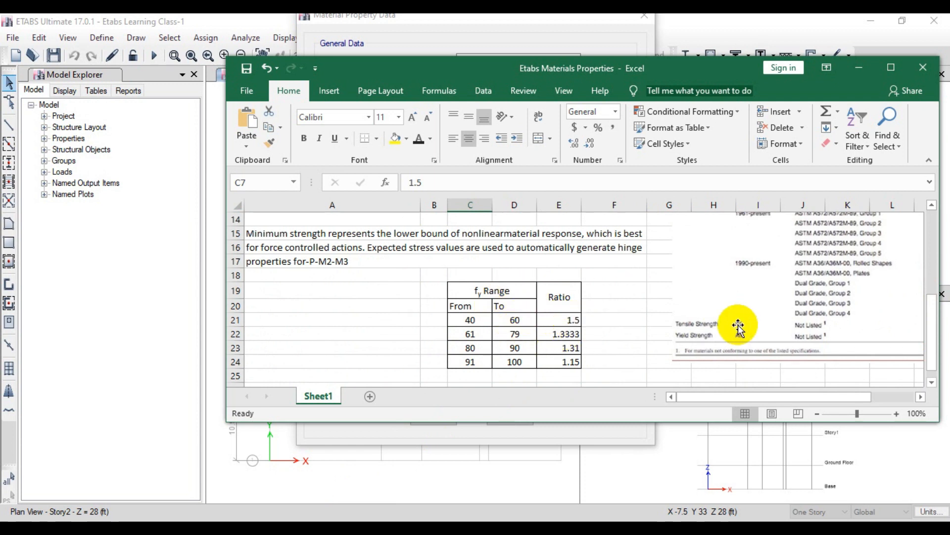
{"action": "left_click_drag", "start_coordinate": [927, 319], "coordinate": [916, 250]}
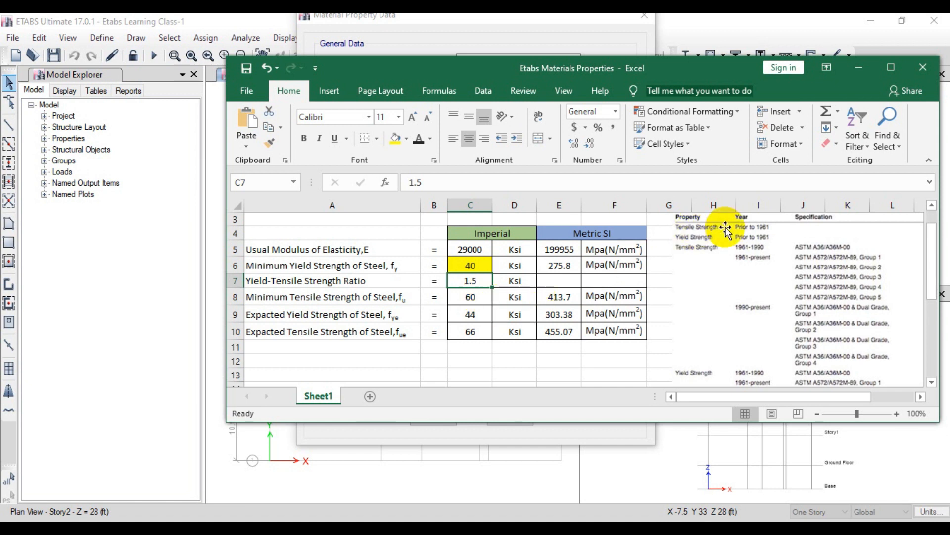
{"action": "double_click", "coordinate": [481, 266]}
{"action": "key", "text": "BackSpace"}
{"action": "key", "text": "BackSpace"}
{"action": "type", "text": "60"}
{"action": "key", "text": "Return"}
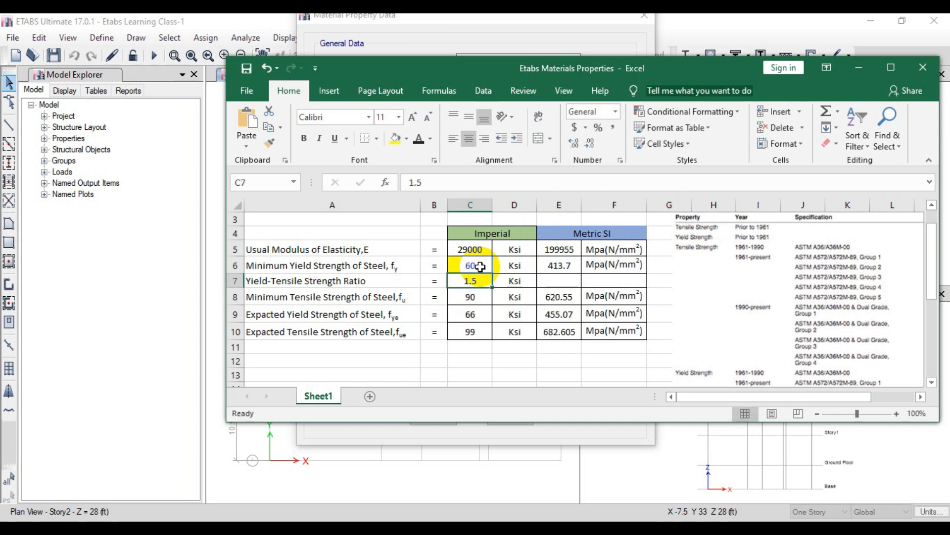
Step: Switch back to ETABS, compare the main bar's design strengths with the workbook, and save the rebar material
{"action": "left_click", "coordinate": [483, 27]}
{"action": "left_click", "coordinate": [531, 253]}
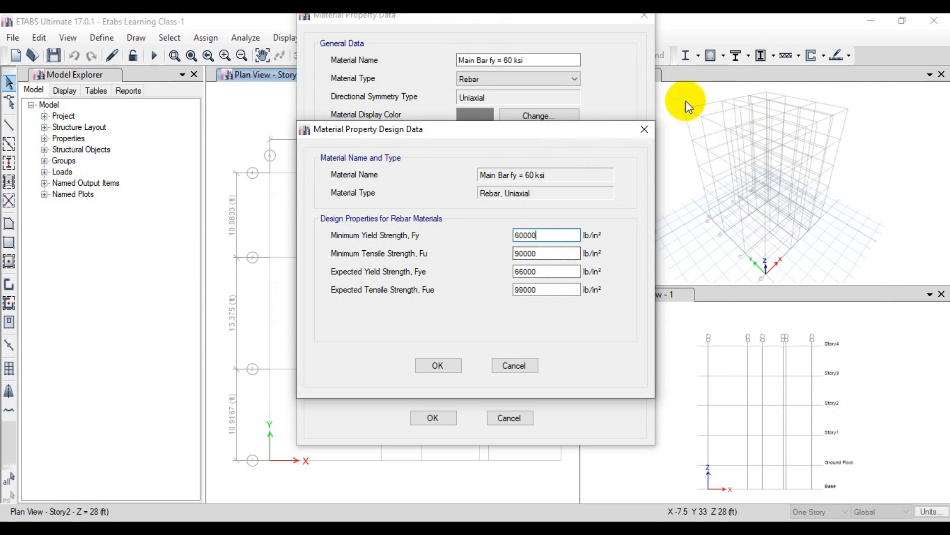
{"action": "left_click", "coordinate": [538, 272]}
{"action": "left_click", "coordinate": [537, 235]}
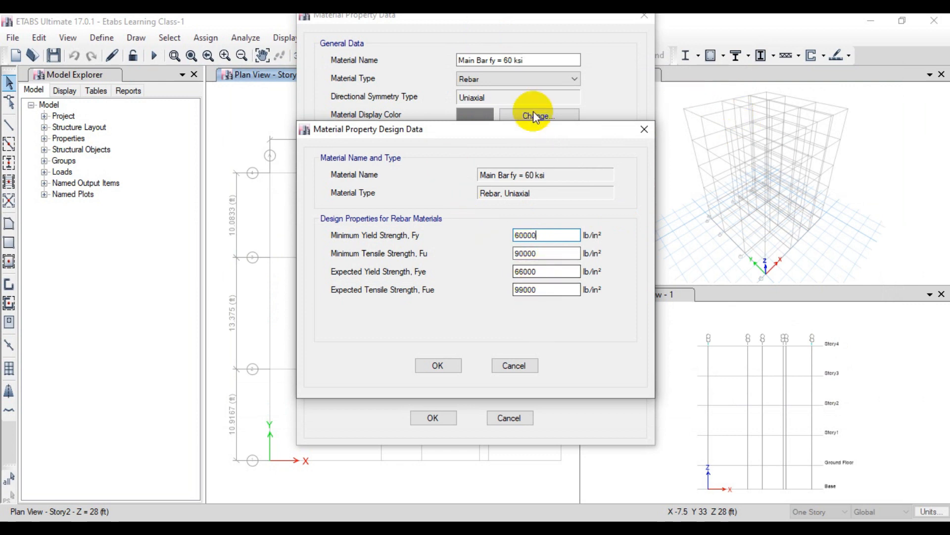
{"action": "key", "text": "alt+Tab"}
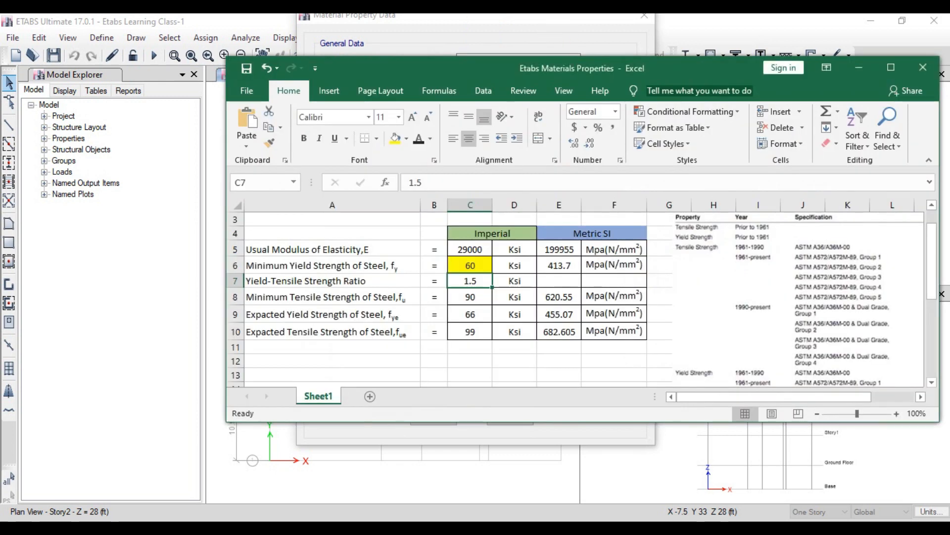
{"action": "key", "text": "alt+Tab"}
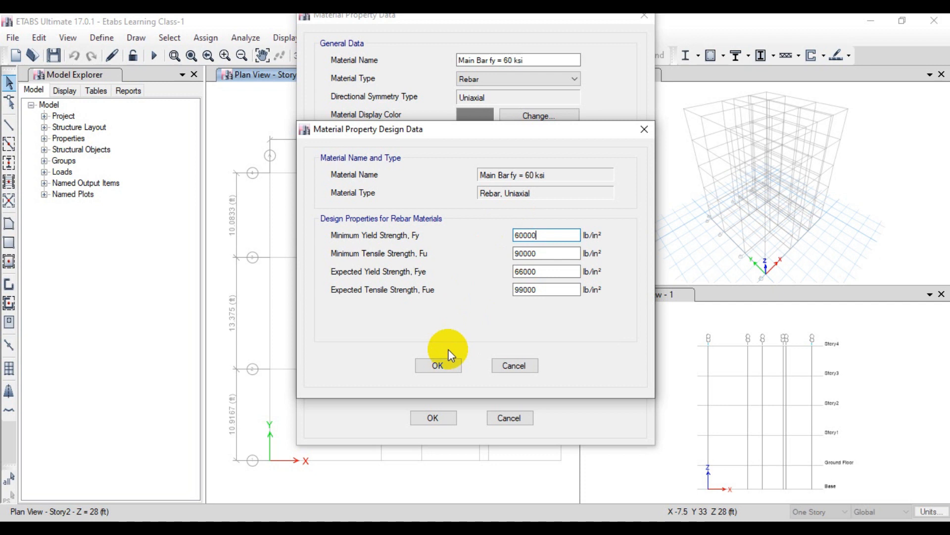
{"action": "left_click", "coordinate": [438, 363]}
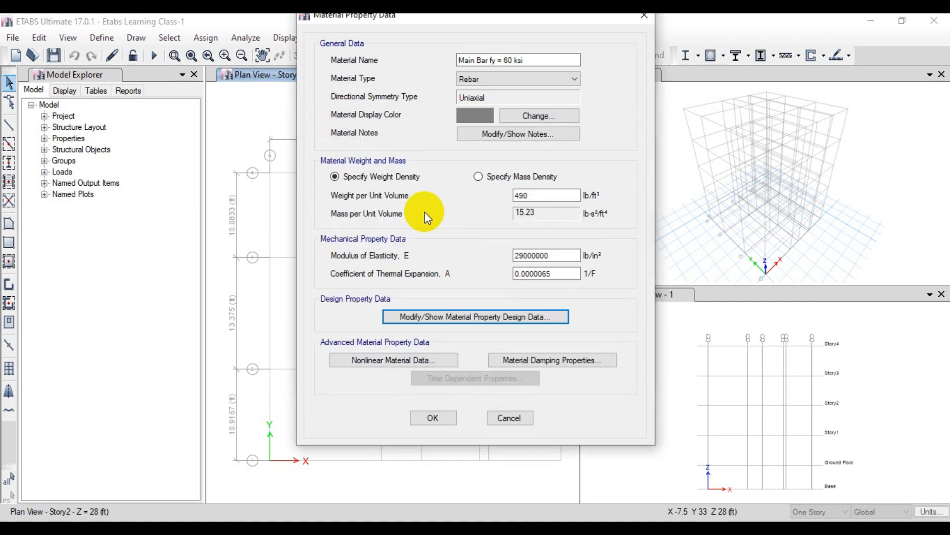
{"action": "left_click", "coordinate": [434, 418]}
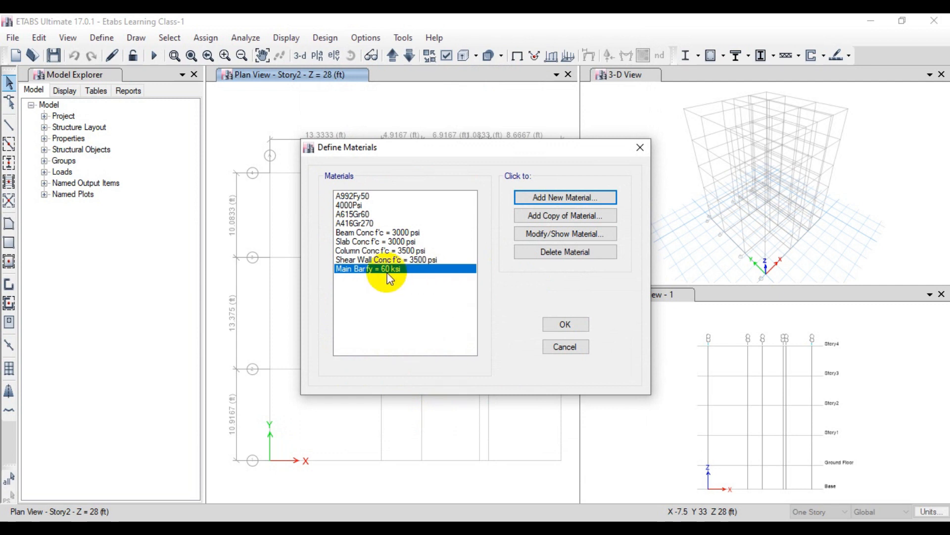
Step: Create a second rebar material with region User and material type Rebar
{"action": "left_click", "coordinate": [564, 201]}
{"action": "left_click", "coordinate": [441, 251]}
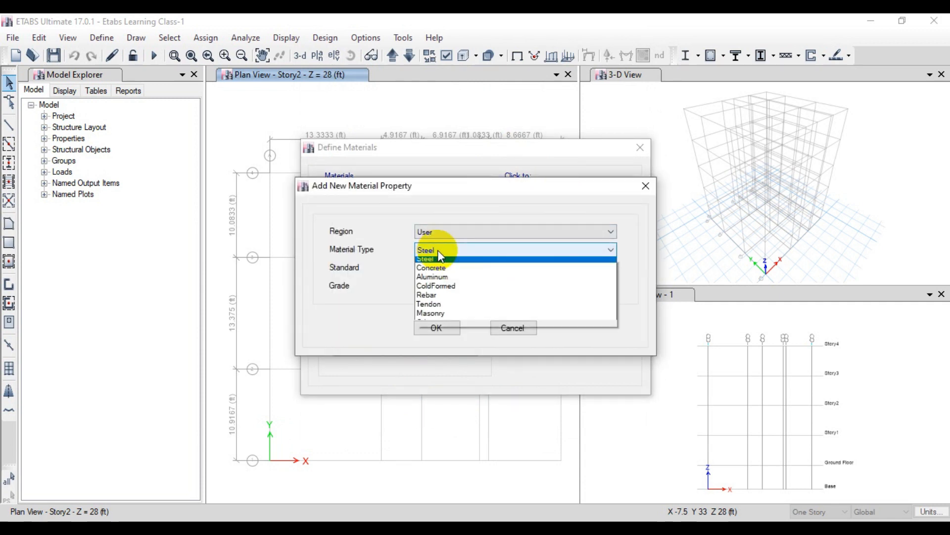
{"action": "left_click", "coordinate": [434, 296]}
{"action": "left_click", "coordinate": [431, 332]}
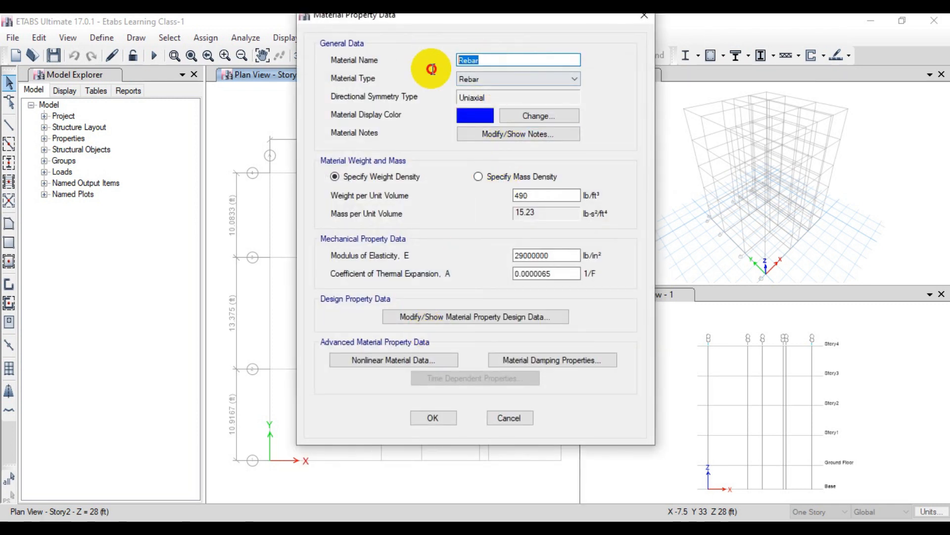
Step: Name the new rebar material "Stirrup/Tie fy = 40 ksi"
{"action": "type", "text": "Stirrup"}
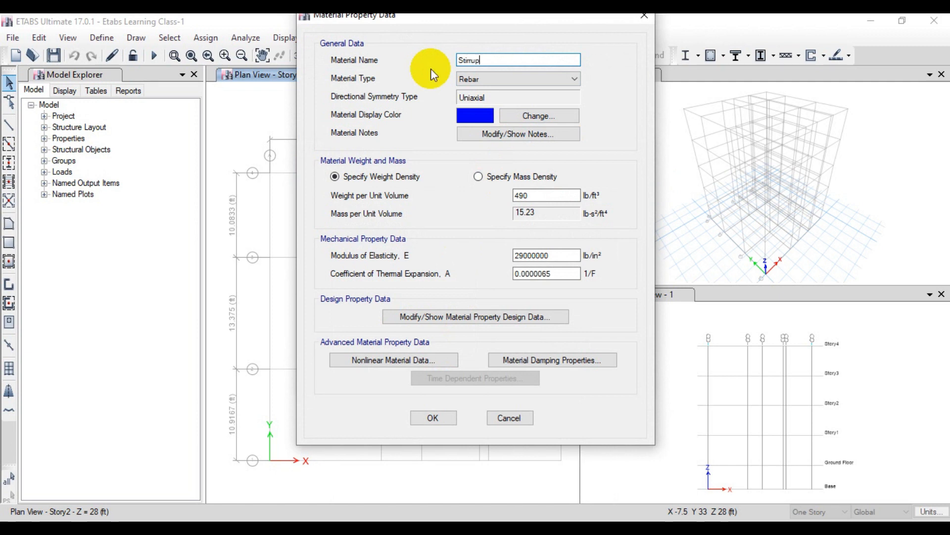
{"action": "type", "text": "/Tie fy = 40 ksi"}
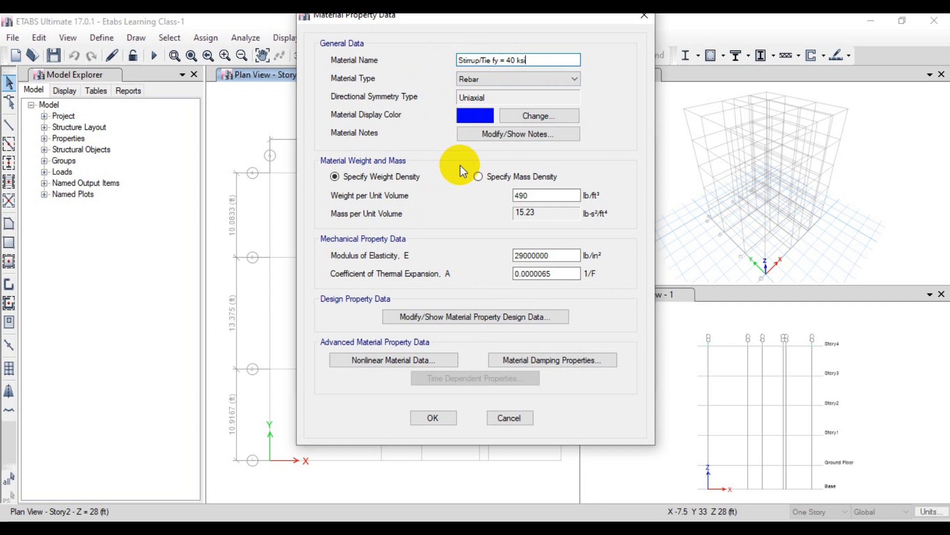
Step: Open the stirrup material's design data, switch to the Etabs Materials Properties workbook in Excel, and set the minimum yield strength of steel to 40 ksi
{"action": "left_click", "coordinate": [442, 317]}
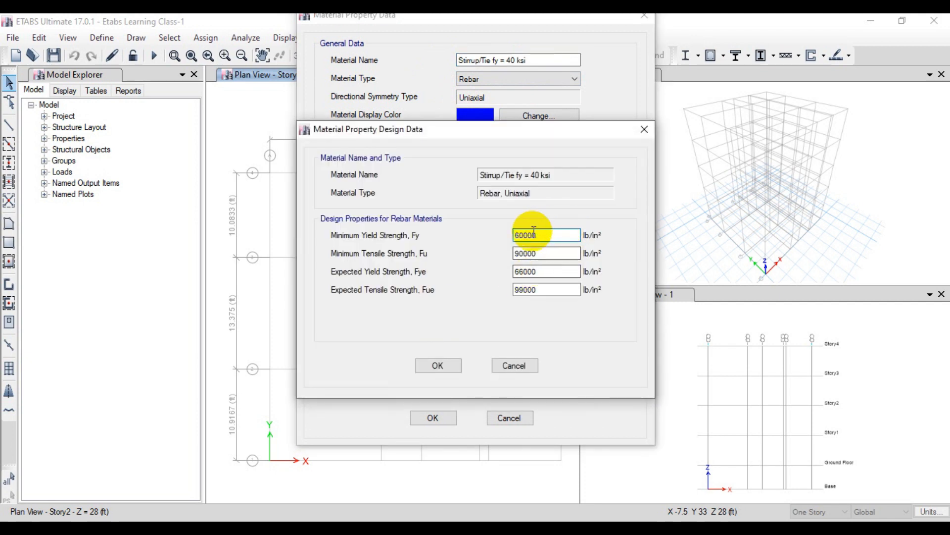
{"action": "key", "text": "alt+Tab"}
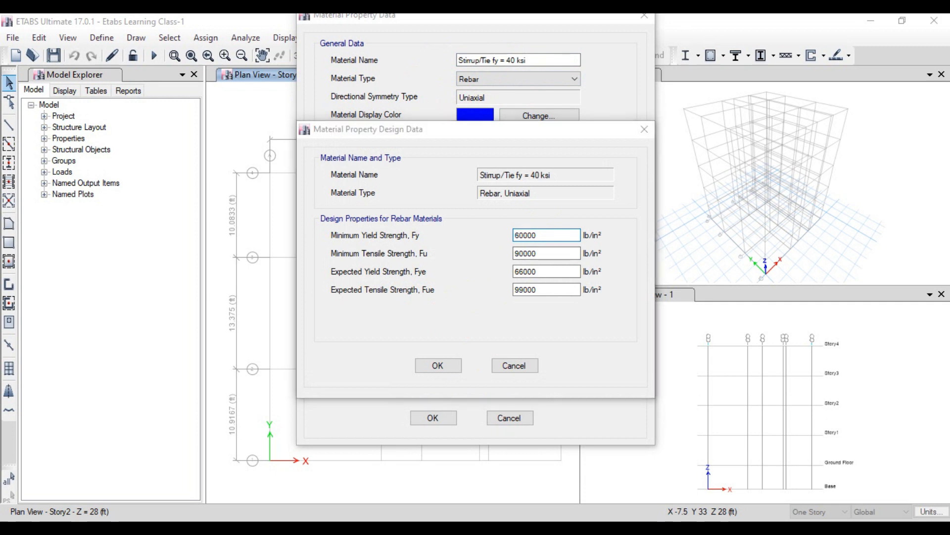
{"action": "double_click", "coordinate": [465, 264]}
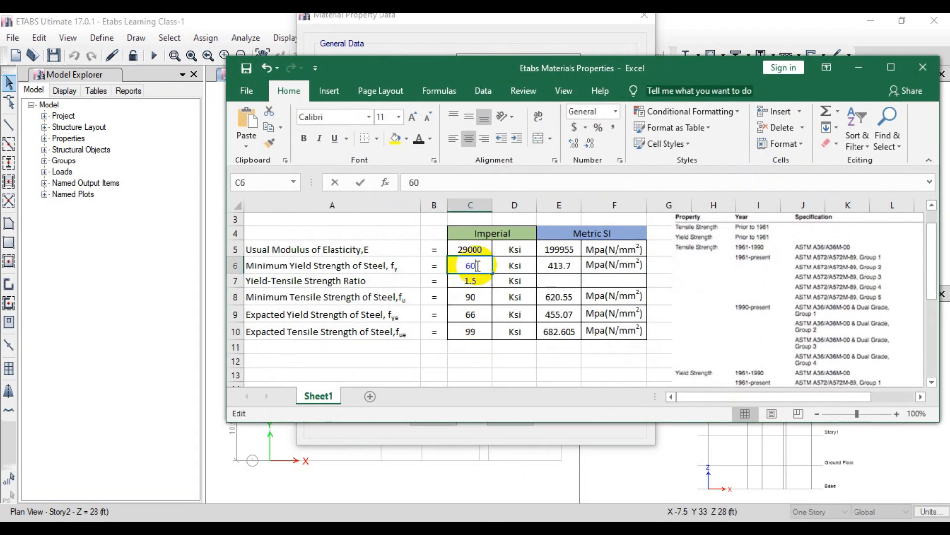
{"action": "double_click", "coordinate": [464, 263]}
{"action": "type", "text": "40"}
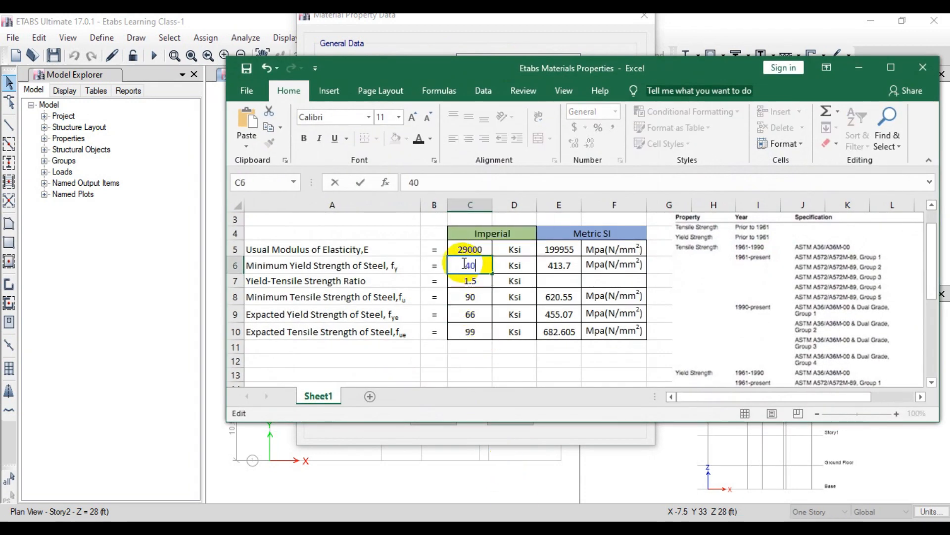
{"action": "key", "text": "Return"}
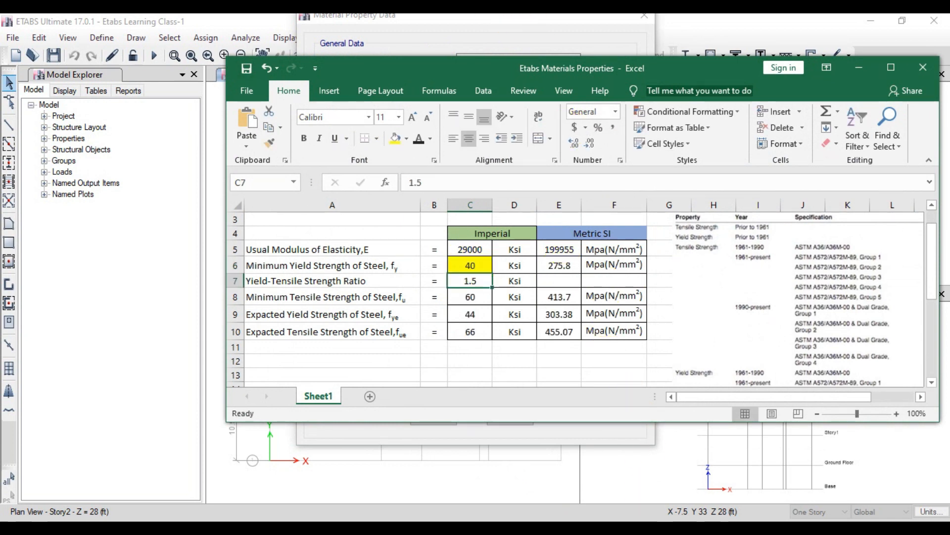
Step: Switch back to ETABS and set the stirrup material's minimum yield strength to 40000 and minimum tensile strength to 60000 lb/in²
{"action": "left_click", "coordinate": [593, 527]}
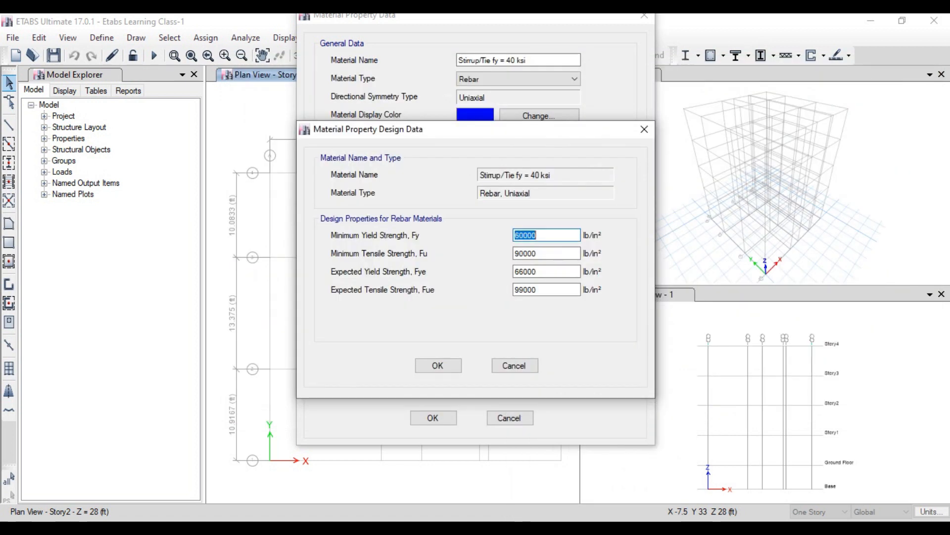
{"action": "type", "text": "4000"}
{"action": "left_click", "coordinate": [546, 253]}
{"action": "left_click_drag", "start_coordinate": [548, 255], "coordinate": [510, 254]}
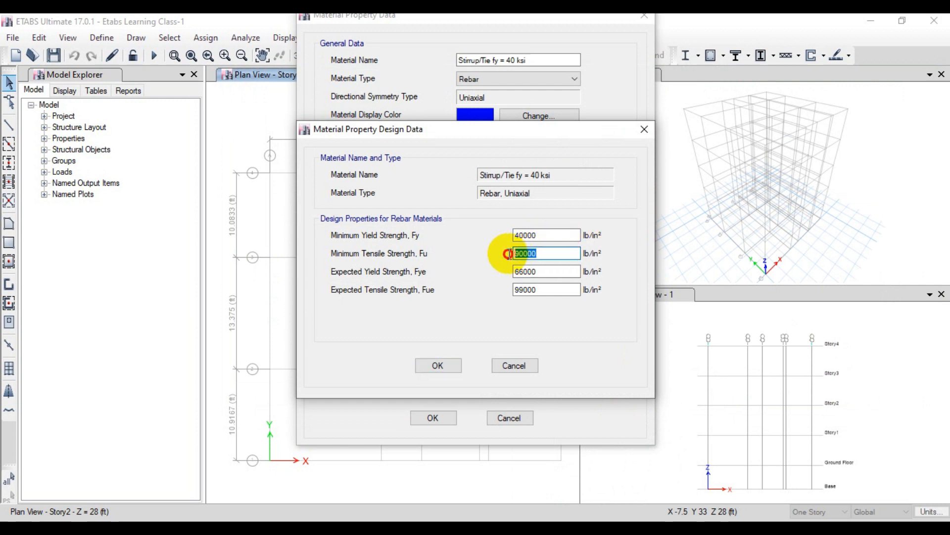
{"action": "type", "text": "60000"}
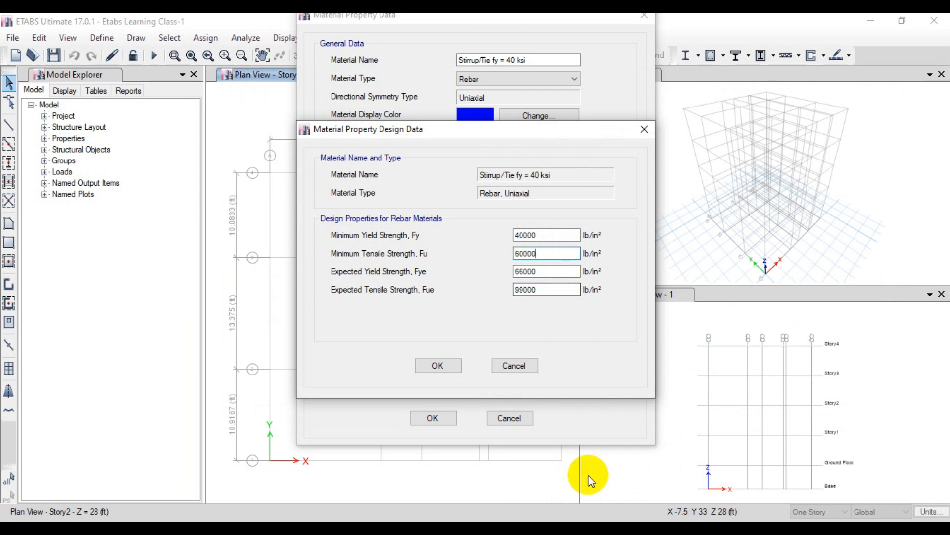
Step: Check the expected strengths in the Excel workbook, set Fye to 44000 and Fue to 66000 lb/in² in ETABS, and save the stirrup material
{"action": "key", "text": "alt+Tab"}
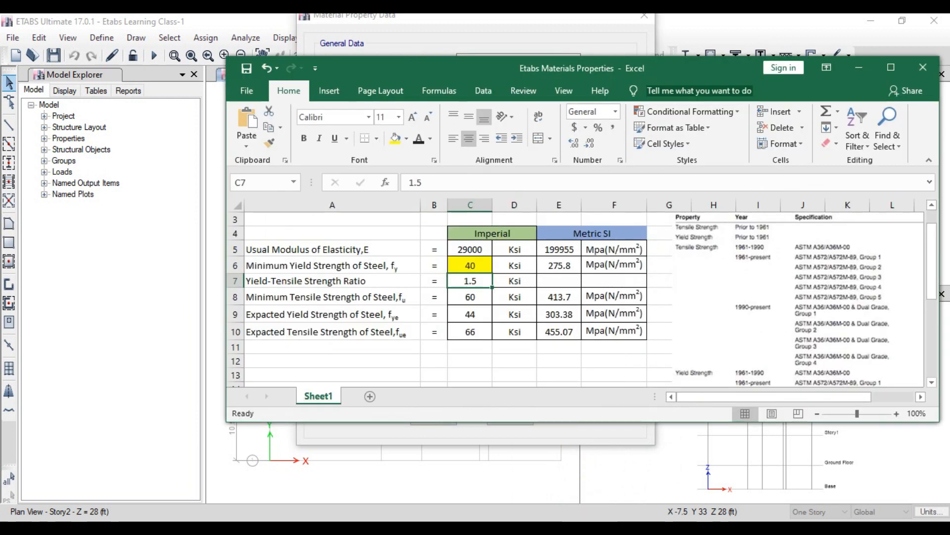
{"action": "key", "text": "alt+Tab"}
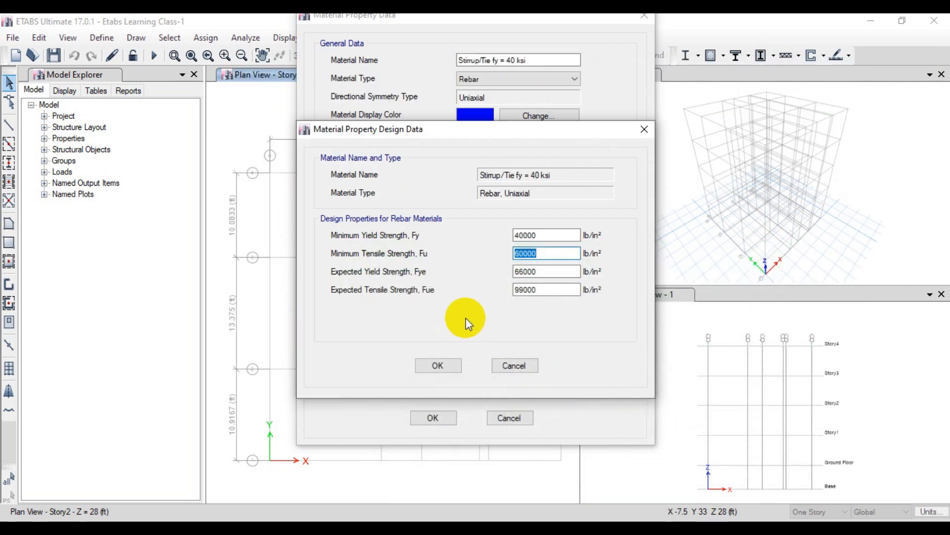
{"action": "left_click", "coordinate": [527, 273]}
{"action": "key", "text": "BackSpace"}
{"action": "key", "text": "BackSpace"}
{"action": "type", "text": "44"}
{"action": "left_click", "coordinate": [528, 290]}
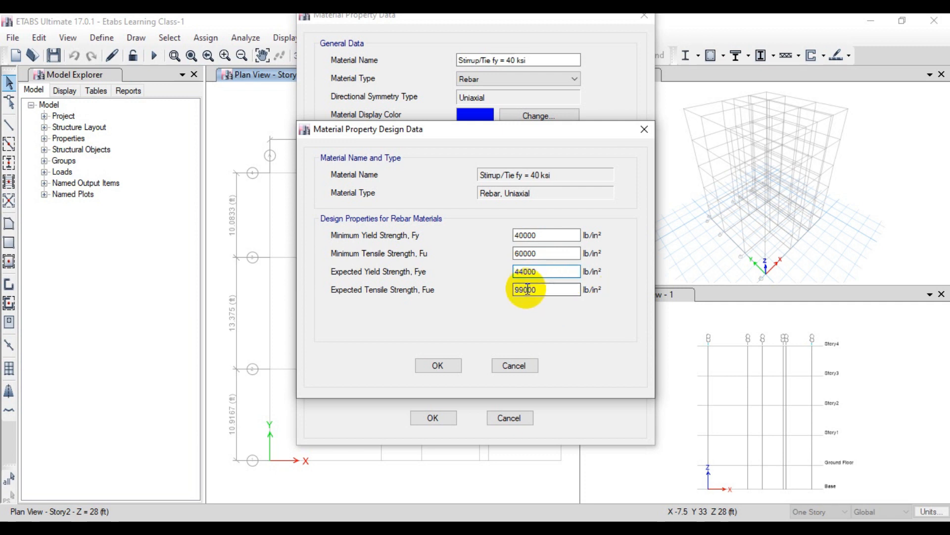
{"action": "key", "text": "BackSpace"}
{"action": "key", "text": "BackSpace"}
{"action": "type", "text": "66"}
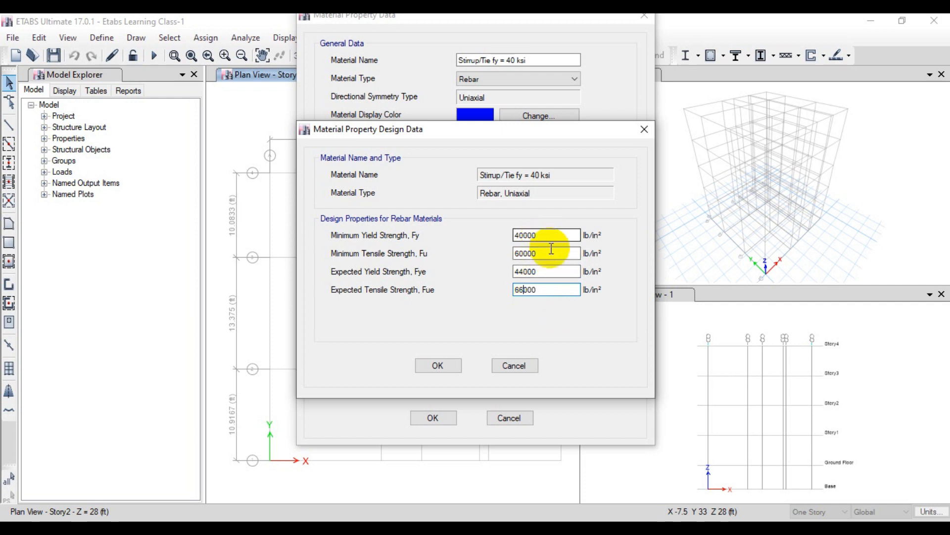
{"action": "left_click", "coordinate": [429, 367]}
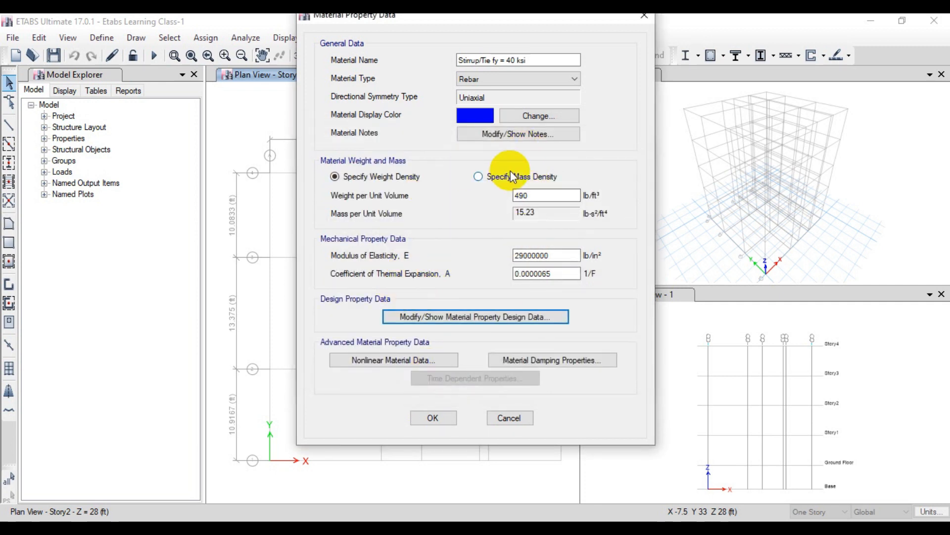
{"action": "left_click", "coordinate": [435, 418]}
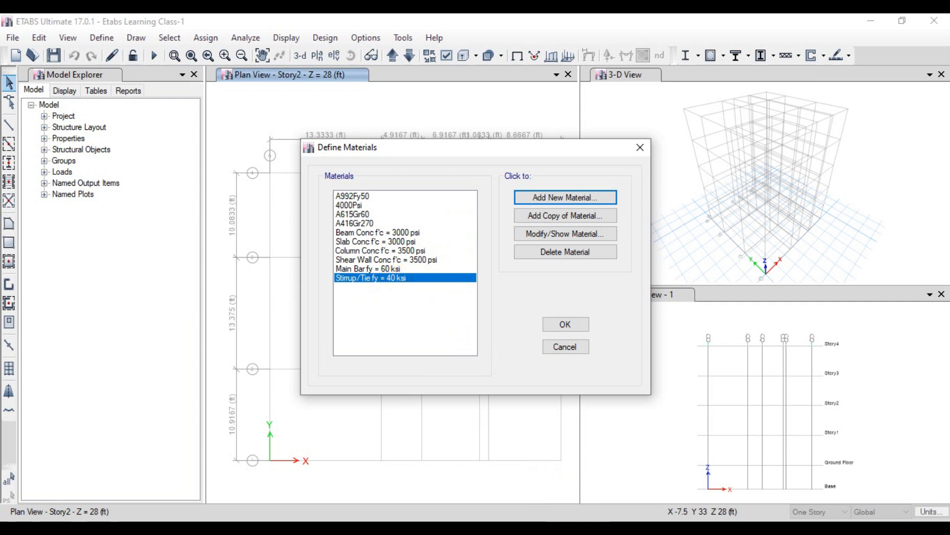
Step: Review the default and user-defined entries in the materials list and accept the material definitions
{"action": "left_click", "coordinate": [578, 532]}
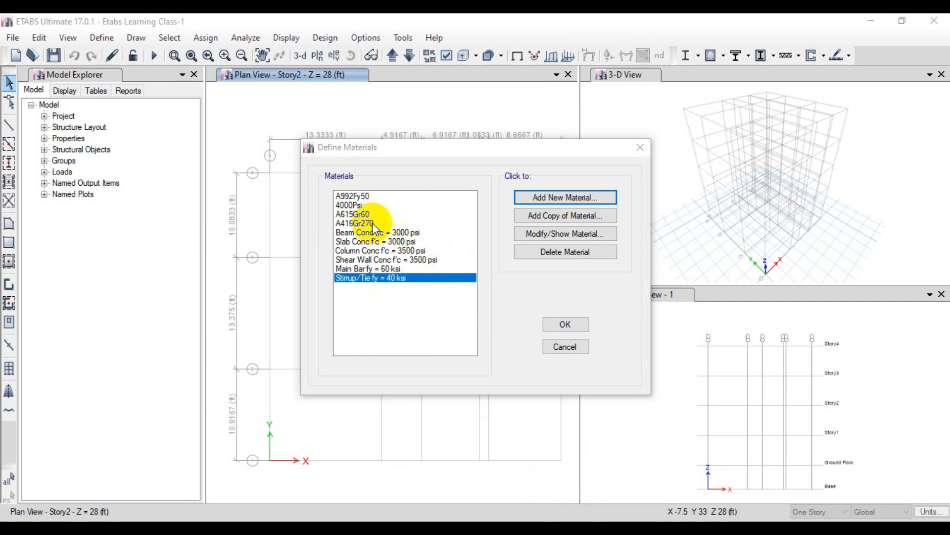
{"action": "left_click", "coordinate": [356, 205]}
{"action": "left_click", "coordinate": [357, 196]}
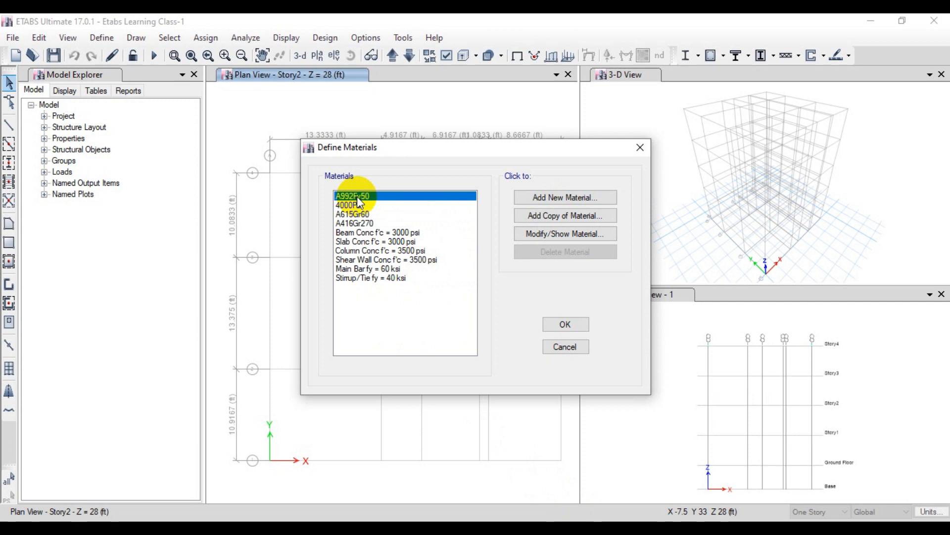
{"action": "left_click", "coordinate": [369, 224]}
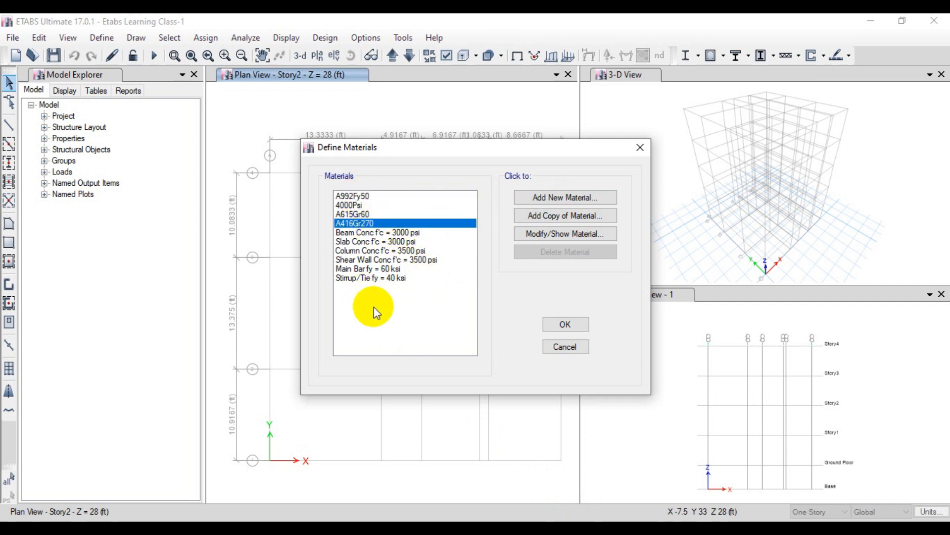
{"action": "left_click", "coordinate": [391, 232]}
{"action": "left_click", "coordinate": [362, 223]}
{"action": "left_click", "coordinate": [360, 232]}
{"action": "left_click", "coordinate": [360, 242]}
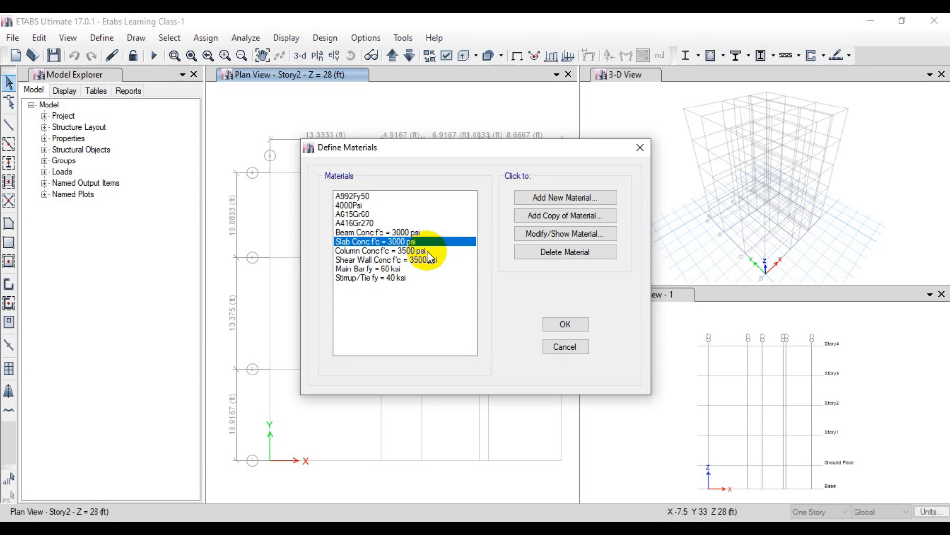
{"action": "left_click", "coordinate": [565, 325]}
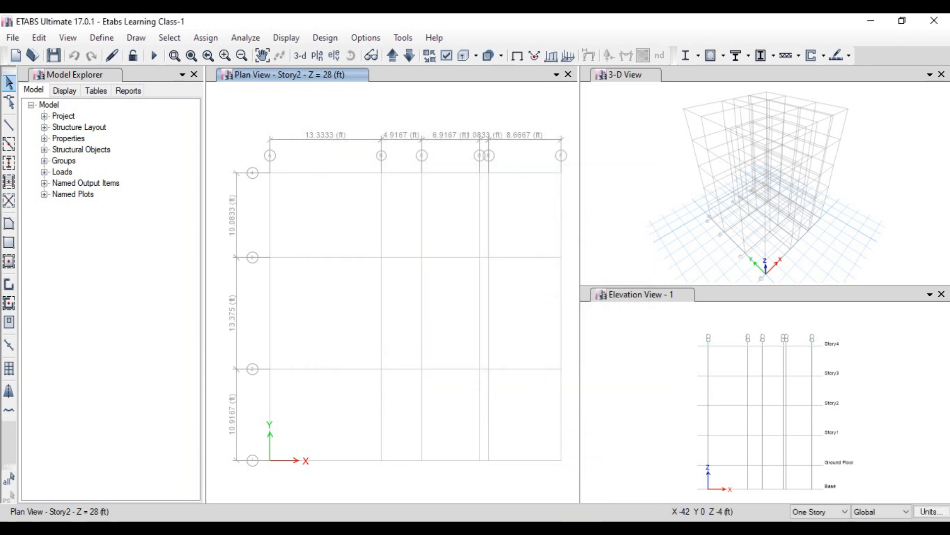